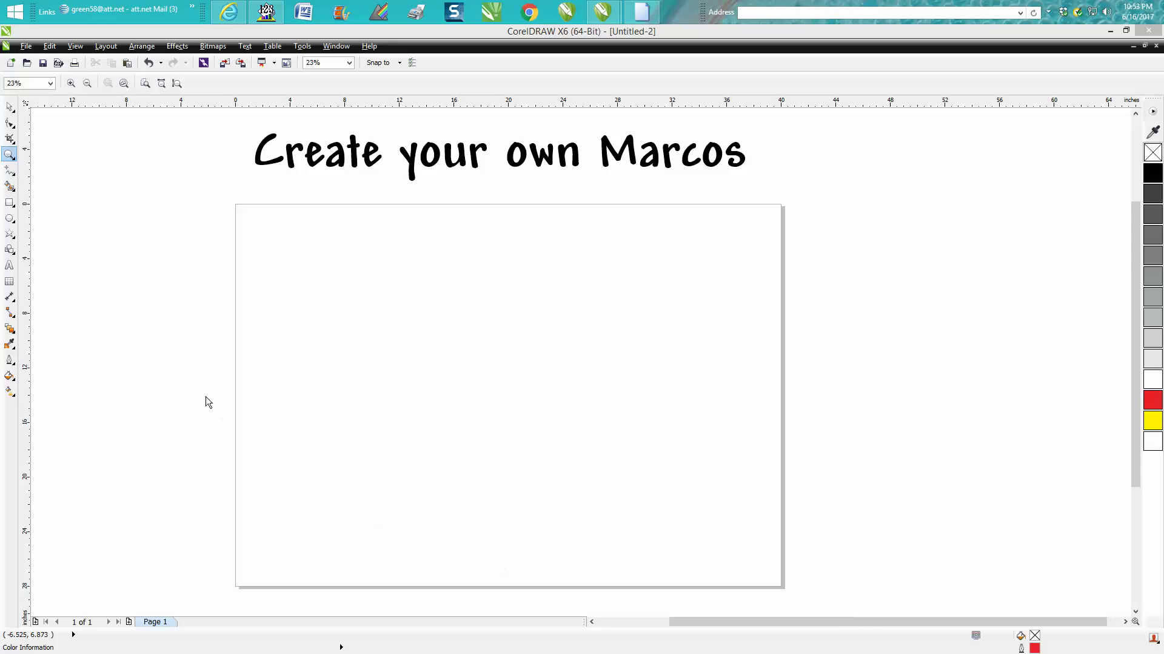
Switch to the Rectangle tool on the blank page.
{"action": "left_click", "coordinate": [10, 202]}
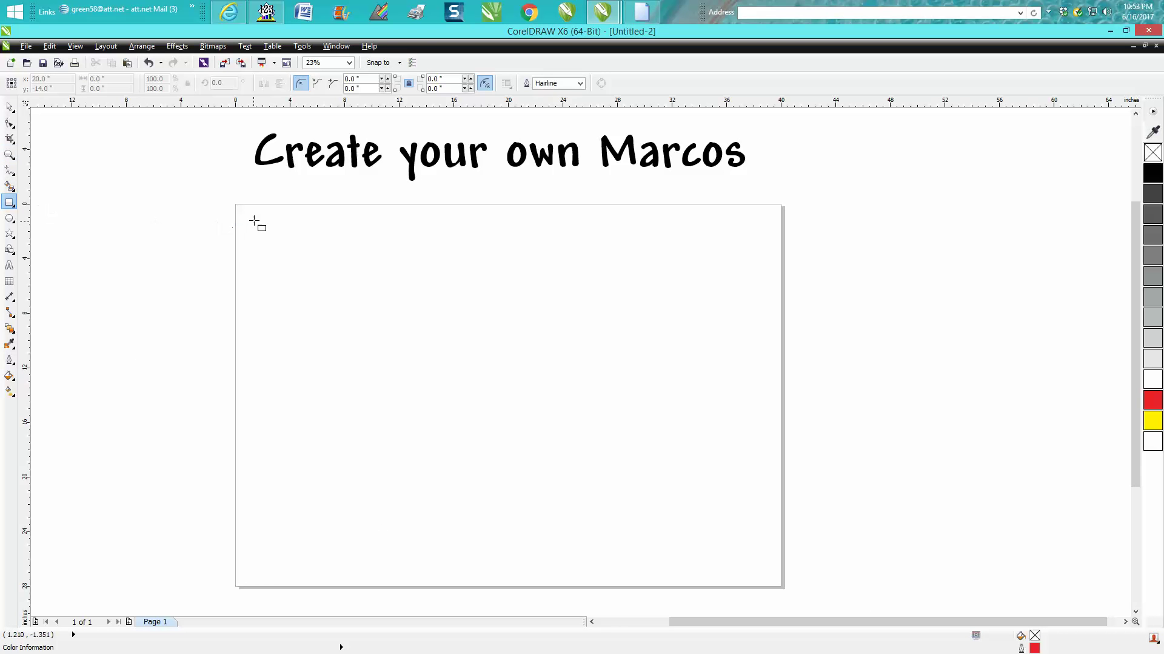
{"action": "left_click_drag", "start_coordinate": [307, 209], "coordinate": [272, 221]}
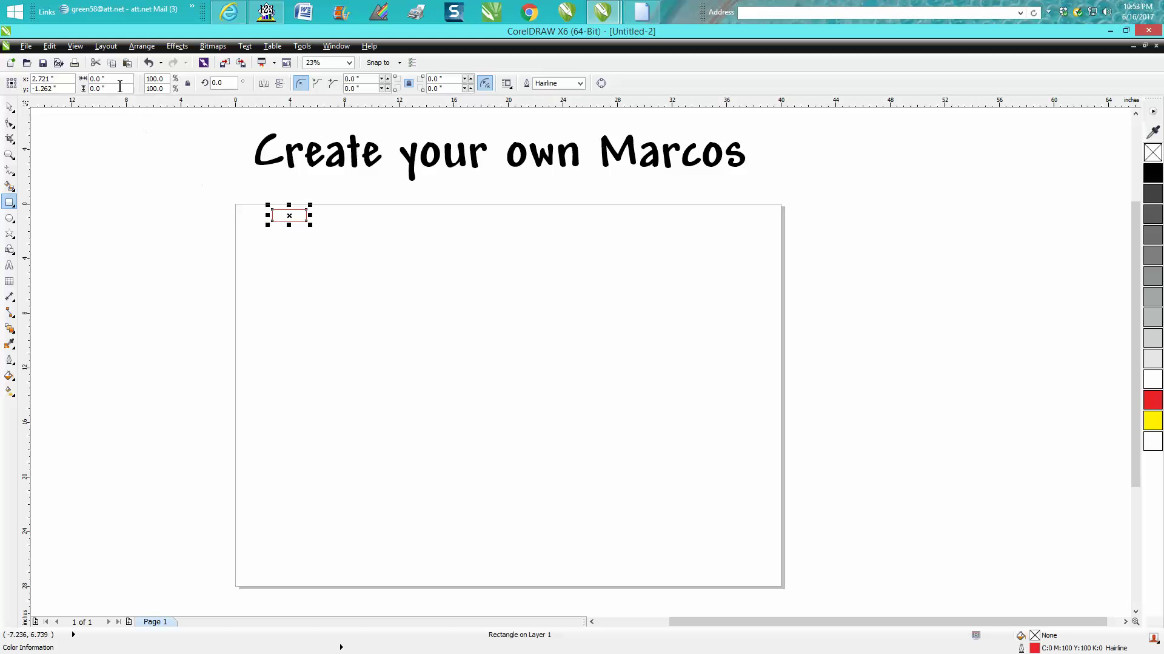
{"action": "left_click", "coordinate": [10, 106]}
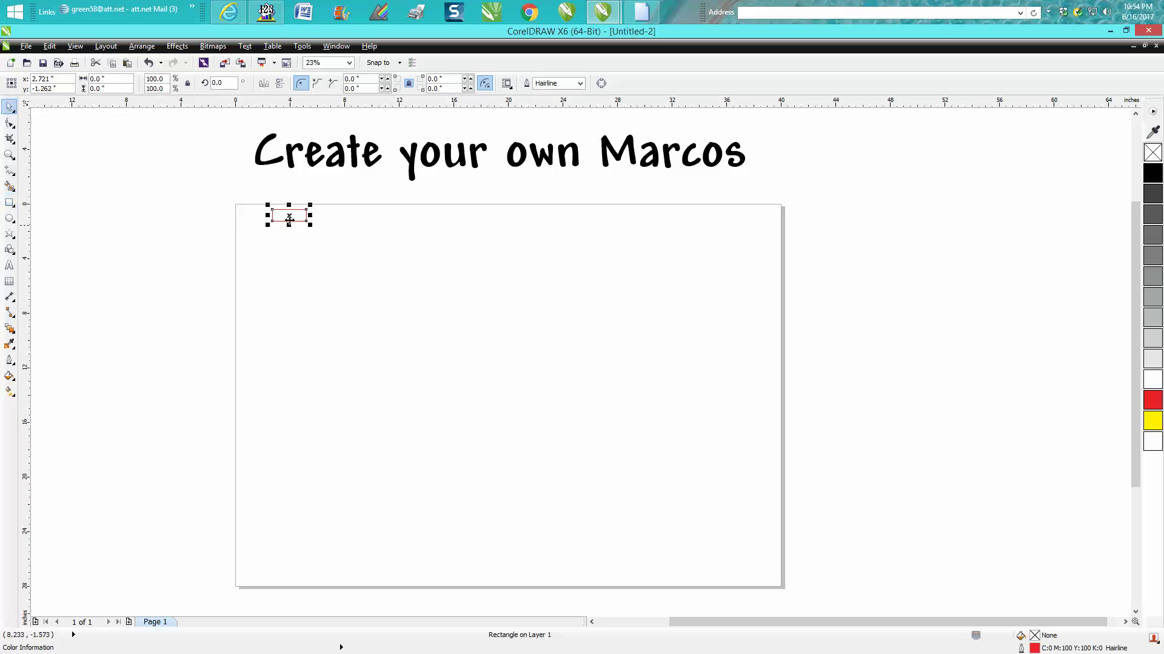
{"action": "left_click", "coordinate": [285, 215]}
{"action": "key", "text": "Delete"}
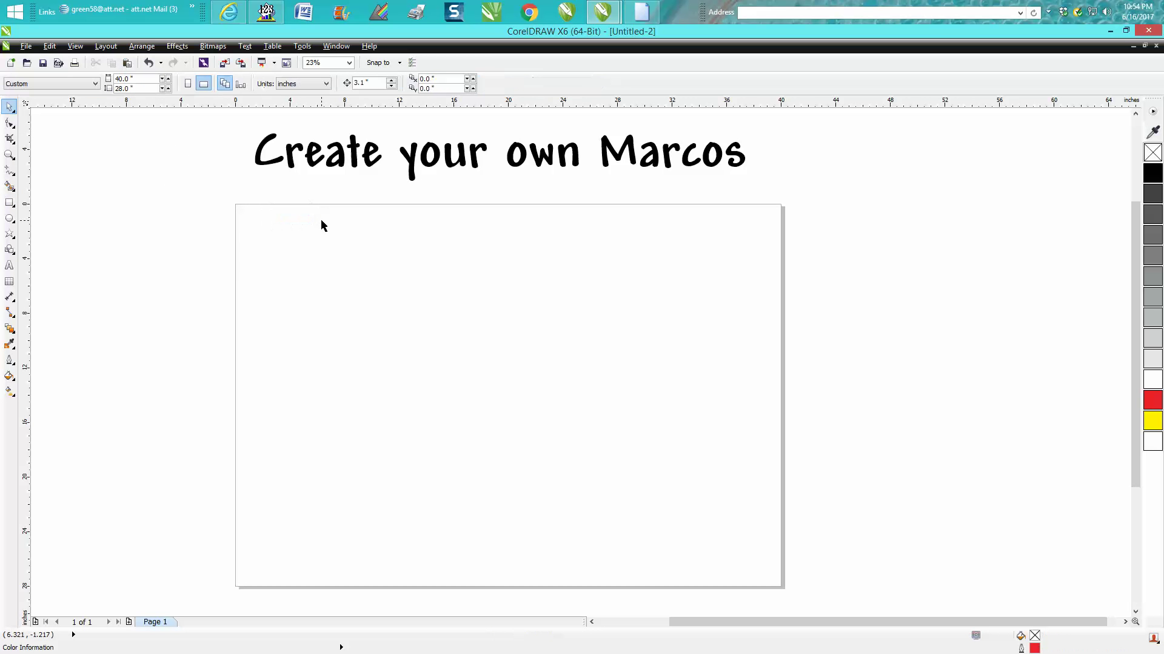
{"action": "left_click", "coordinate": [10, 203]}
{"action": "left_click_drag", "start_coordinate": [257, 217], "coordinate": [305, 236]}
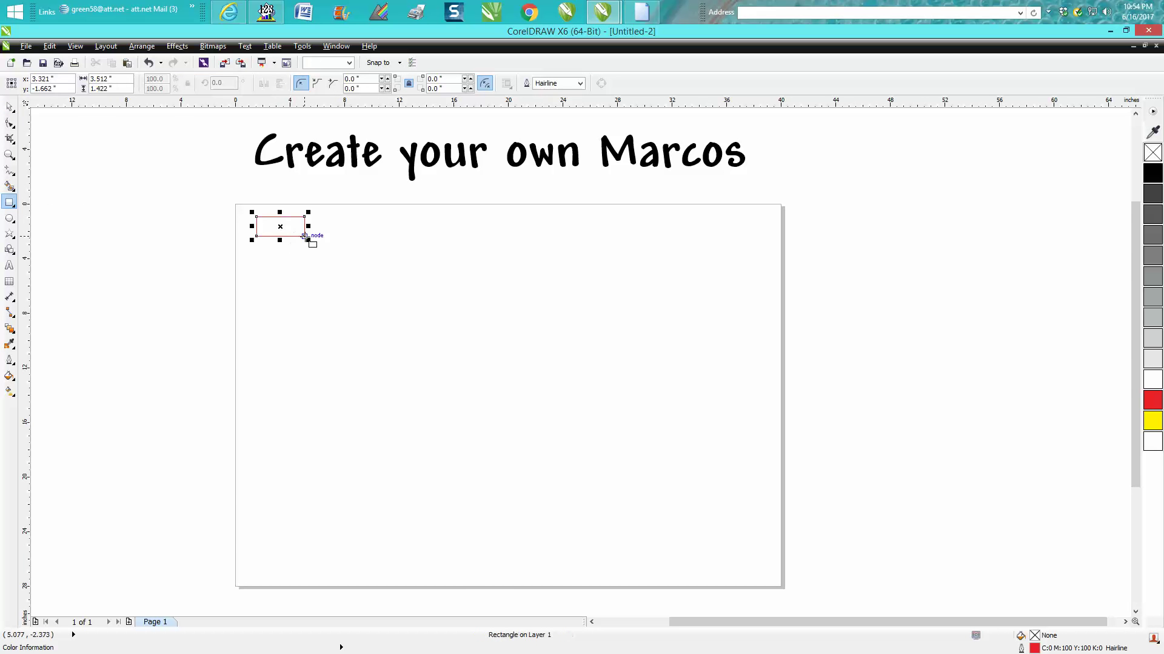
{"action": "left_click_drag", "start_coordinate": [115, 79], "coordinate": [94, 79]}
{"action": "key", "text": "BackSpace"}
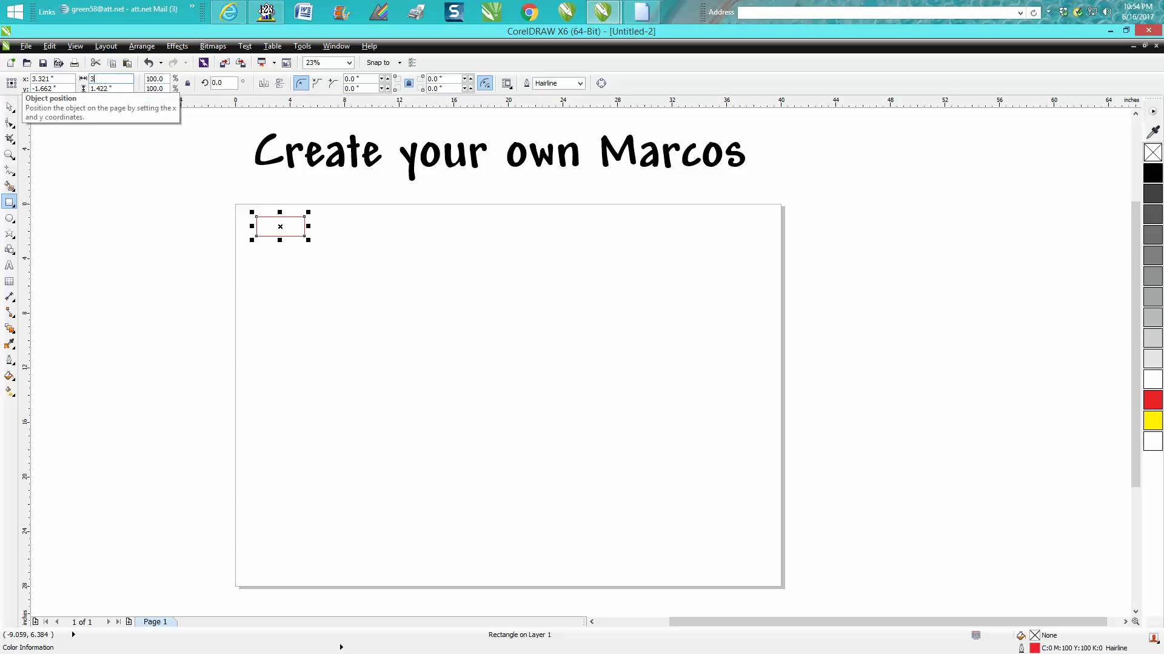
{"action": "key", "text": "Tab"}
{"action": "type", "text": "1"}
{"action": "key", "text": "Return"}
{"action": "left_click_drag", "start_coordinate": [281, 225], "coordinate": [266, 220]}
{"action": "left_click", "coordinate": [9, 107]}
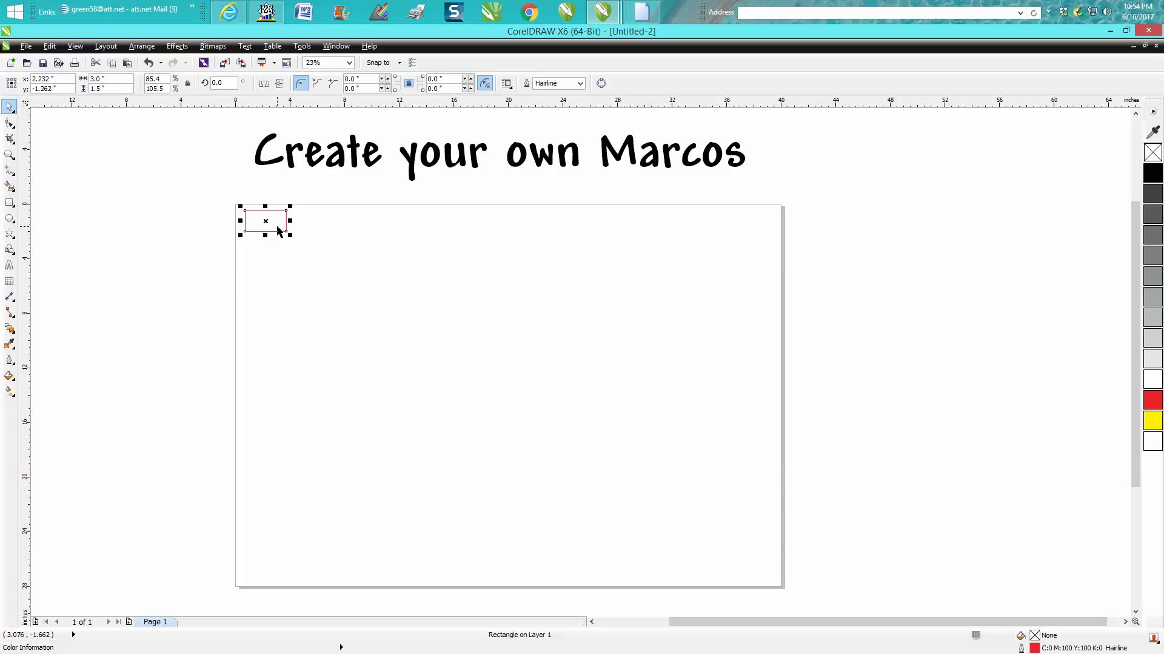
{"action": "key", "text": "ctrl+d"}
{"action": "key", "text": "ctrl+d"}
{"action": "key", "text": "ctrl+d"}
{"action": "key", "text": "ctrl+d"}
{"action": "key", "text": "ctrl+d"}
{"action": "key", "text": "ctrl+d"}
{"action": "key", "text": "ctrl+d"}
{"action": "key", "text": "ctrl+d"}
{"action": "key", "text": "ctrl+d"}
{"action": "key", "text": "ctrl+d"}
{"action": "key", "text": "ctrl+d"}
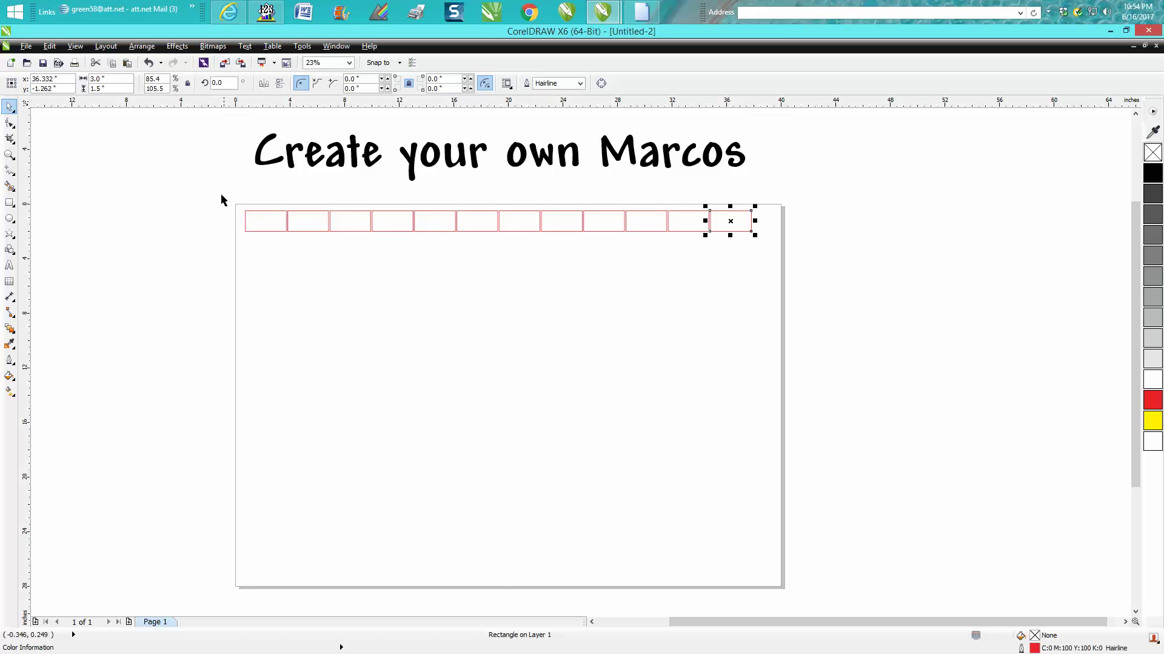
{"action": "left_click_drag", "start_coordinate": [223, 197], "coordinate": [803, 254]}
{"action": "key", "text": "Delete"}
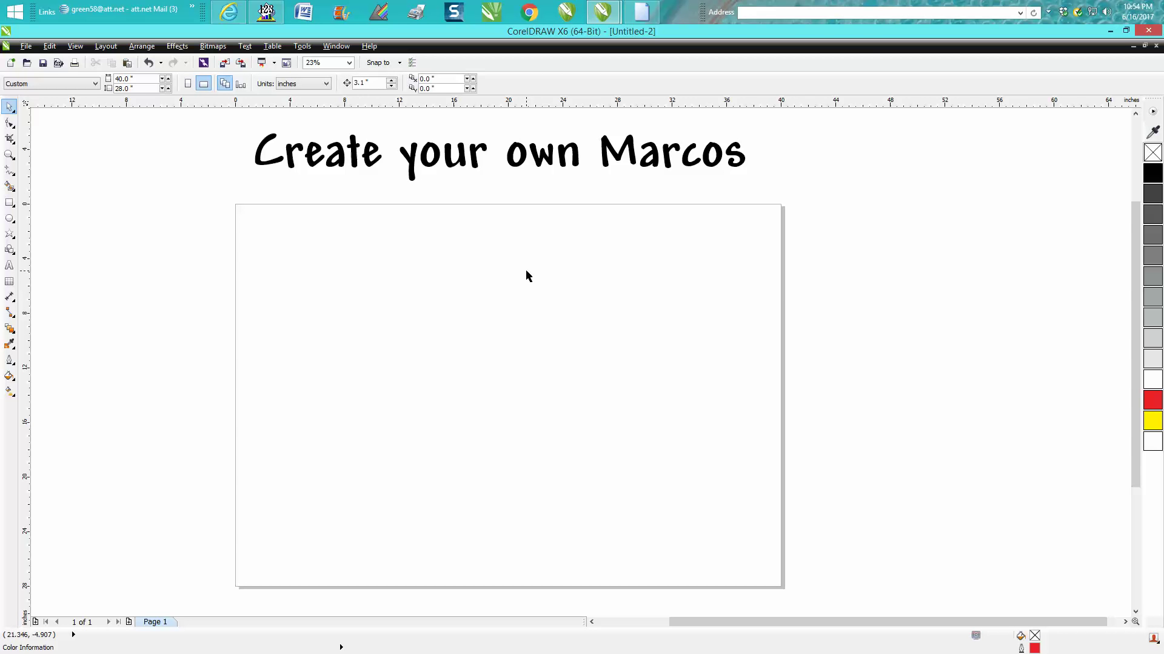
Restore and delete the rectangle row, then play back the macro to draw three rows of twelve circles.
{"action": "key", "text": "ctrl+z"}
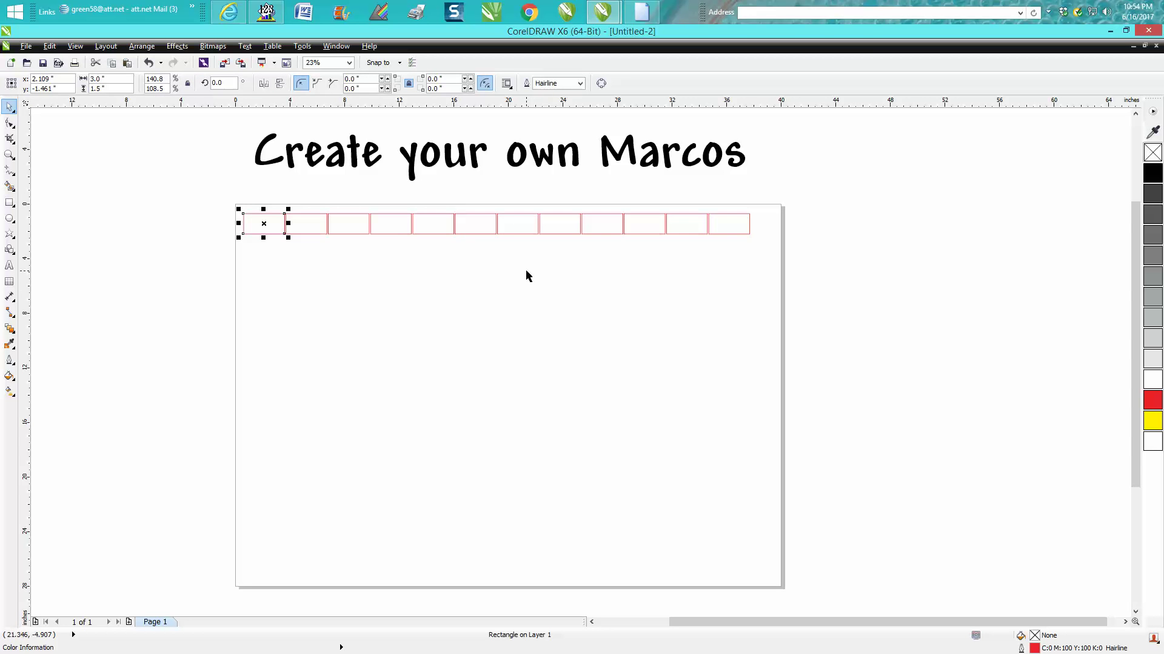
{"action": "left_click_drag", "start_coordinate": [220, 190], "coordinate": [780, 277]}
{"action": "key", "text": "Delete"}
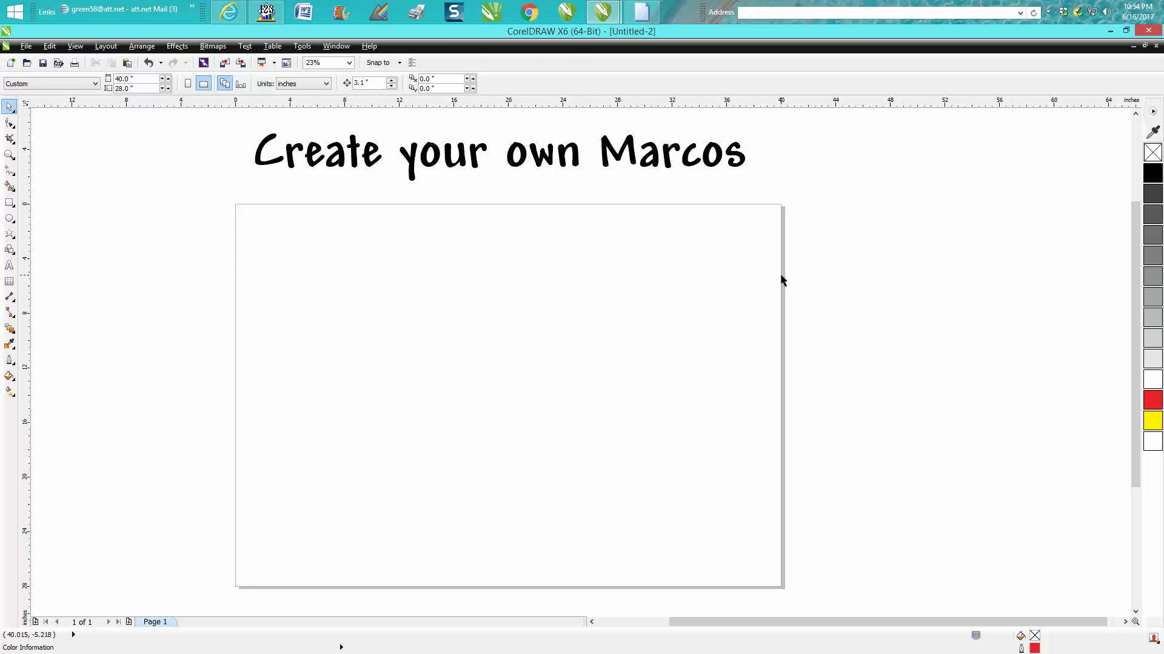
{"action": "key", "text": "ctrl+shift+p"}
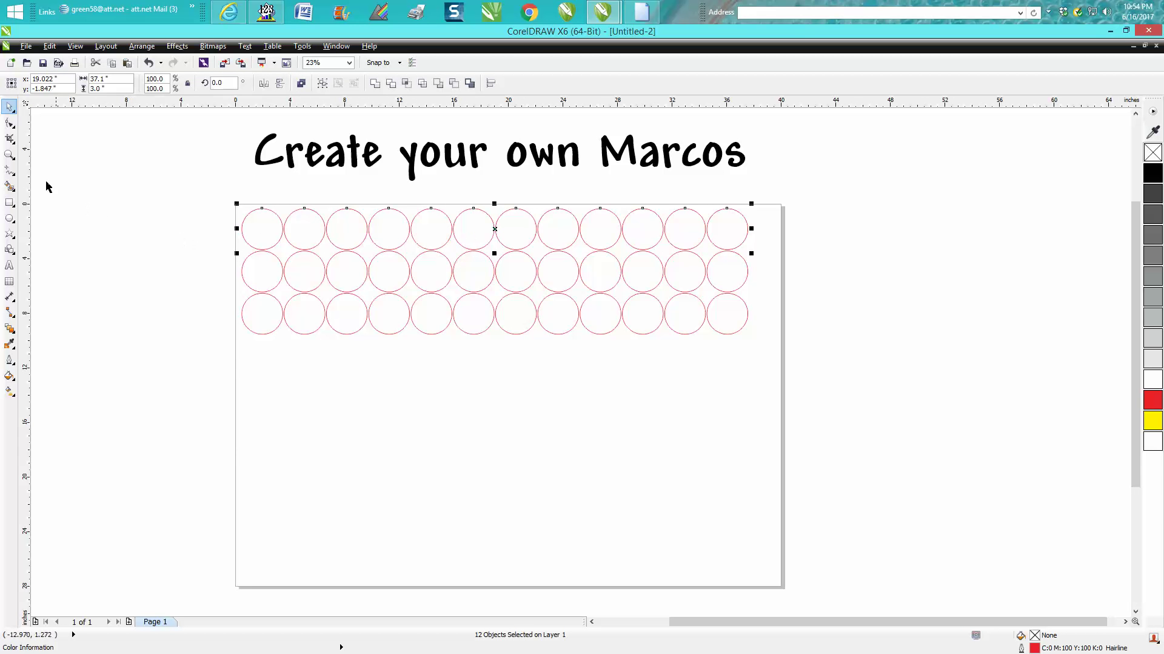
Zoom in on the circle grid, then select all 36 circles and delete them.
{"action": "left_click", "coordinate": [9, 154]}
{"action": "left_click_drag", "start_coordinate": [219, 194], "coordinate": [799, 366]}
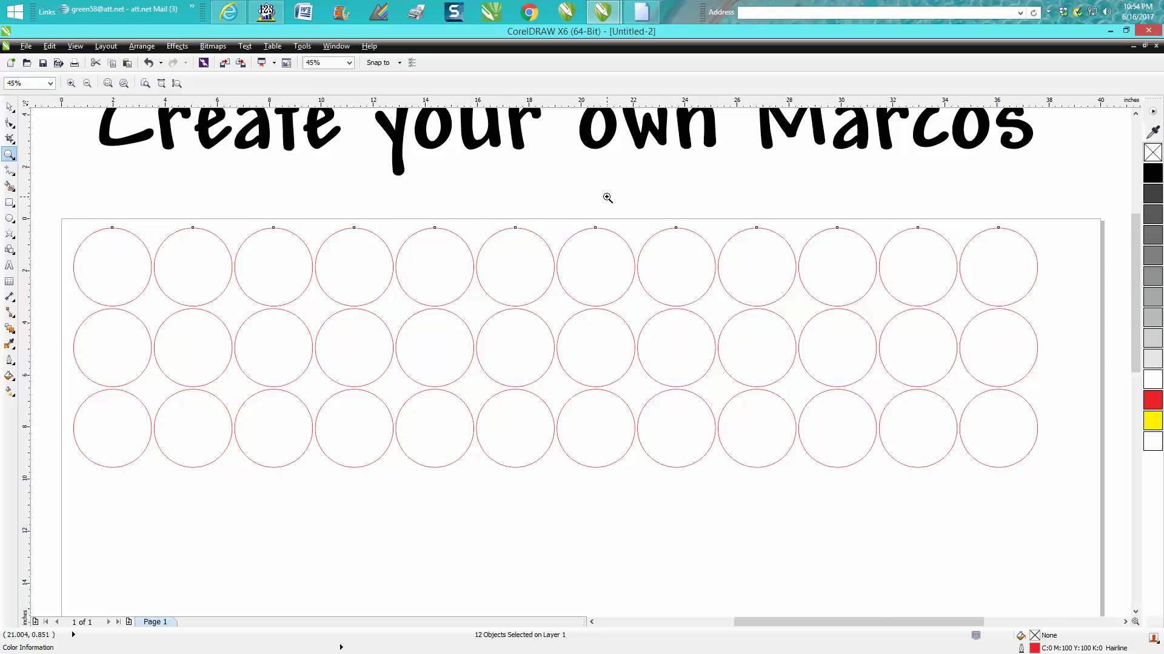
{"action": "scroll", "coordinate": [607, 197], "scroll_direction": "down", "scroll_amount": 2}
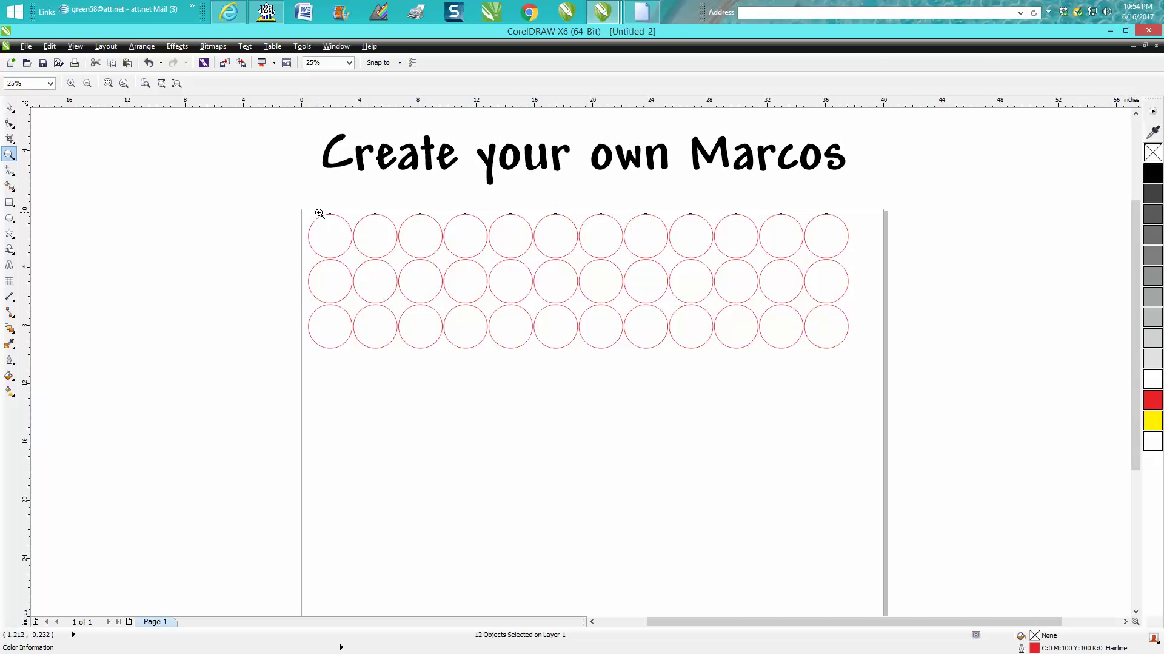
{"action": "left_click", "coordinate": [9, 106]}
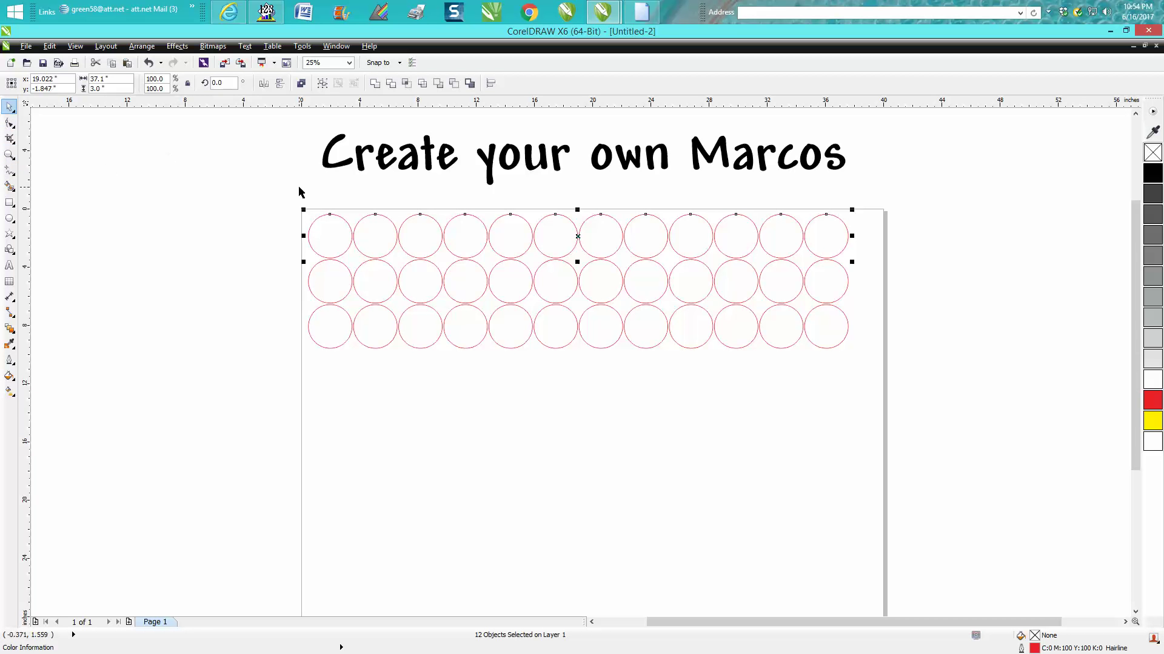
{"action": "left_click_drag", "start_coordinate": [286, 185], "coordinate": [900, 392]}
{"action": "key", "text": "Delete"}
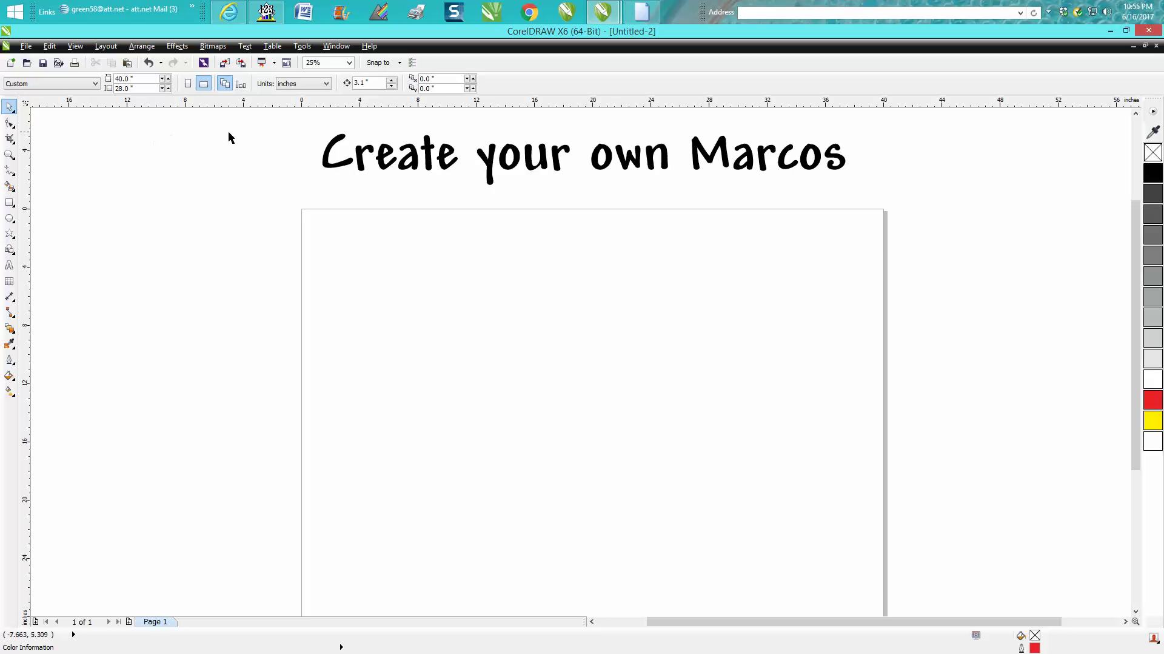
Begin recording a macro named fun3 from Tools > Macros.
{"action": "left_click", "coordinate": [302, 47]}
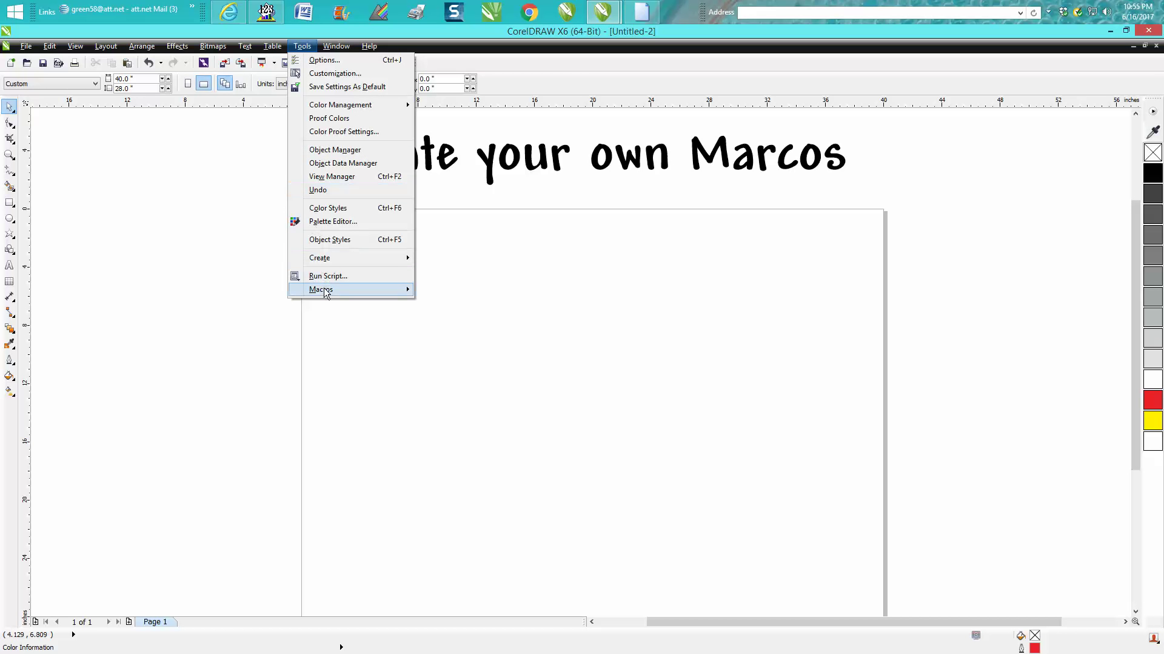
{"action": "mouse_move", "coordinate": [328, 291]}
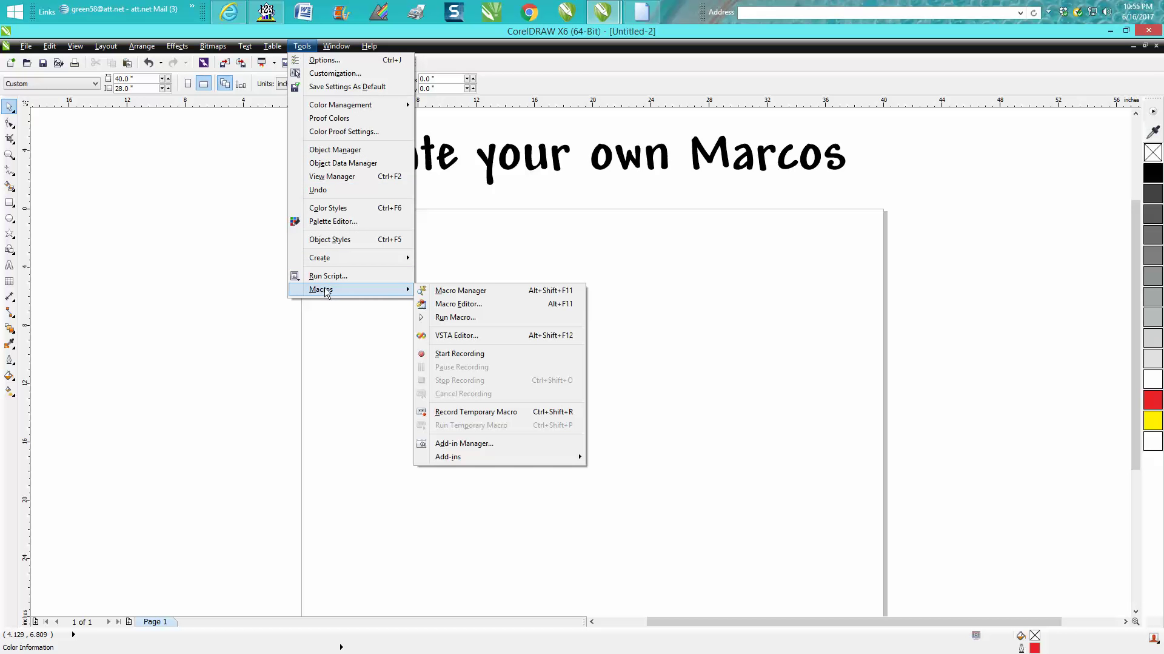
{"action": "left_click", "coordinate": [472, 353]}
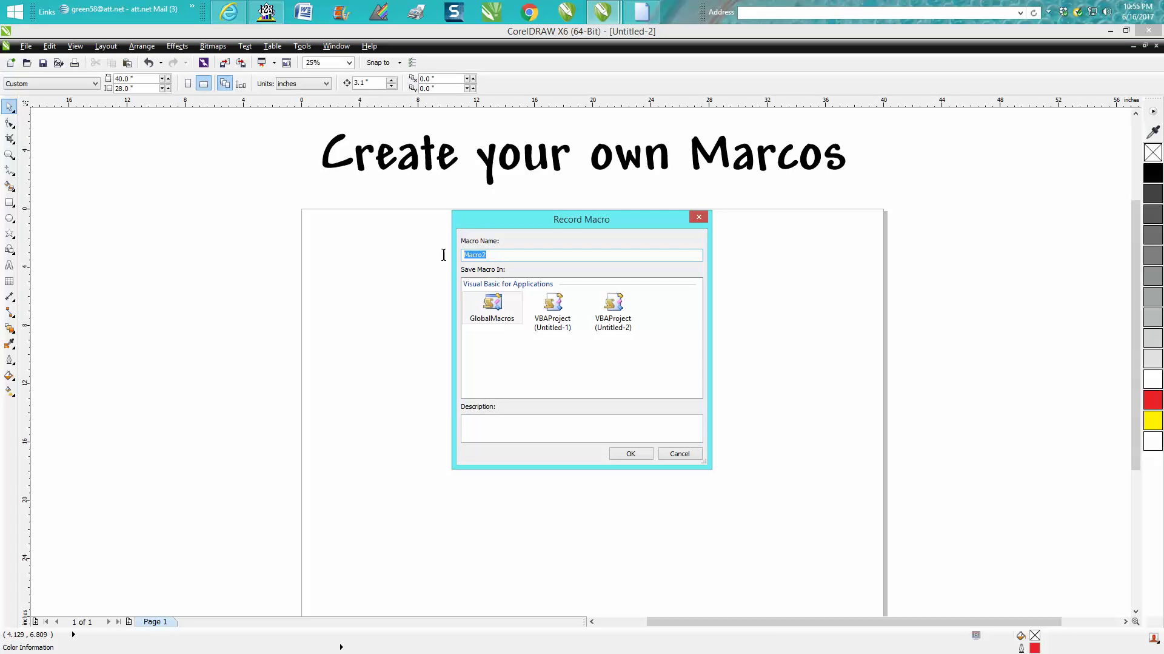
{"action": "type", "text": "fun3"}
{"action": "left_click", "coordinate": [650, 455]}
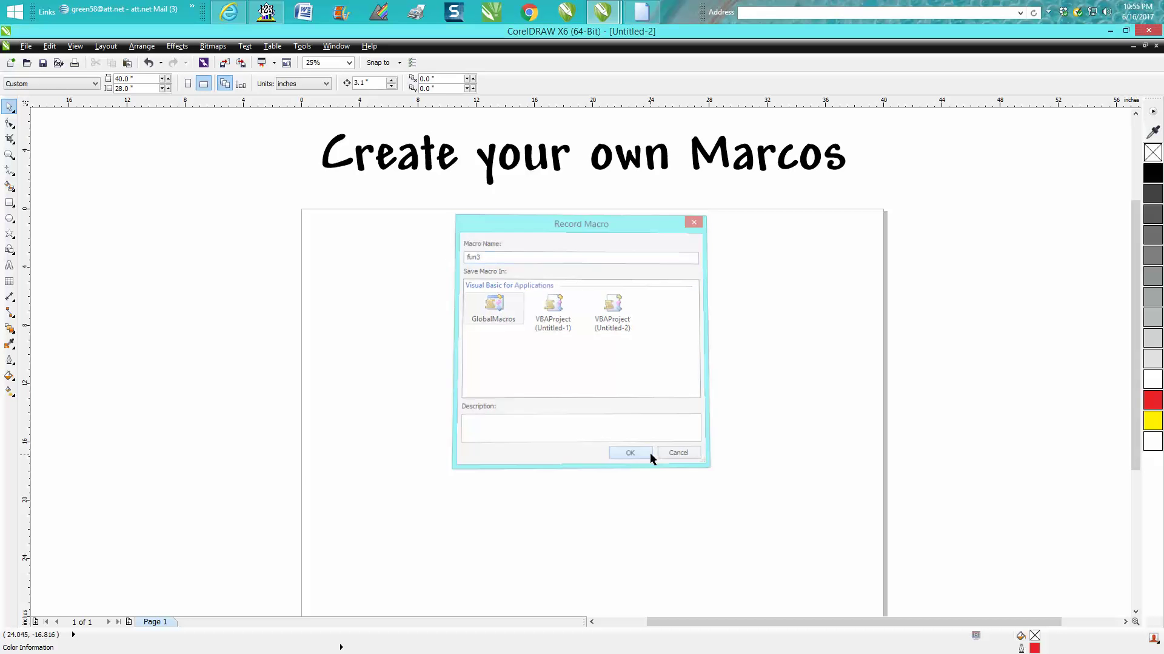
Draw a square near the page's top-left and size it to 3 by 3 inches.
{"action": "left_click", "coordinate": [9, 202]}
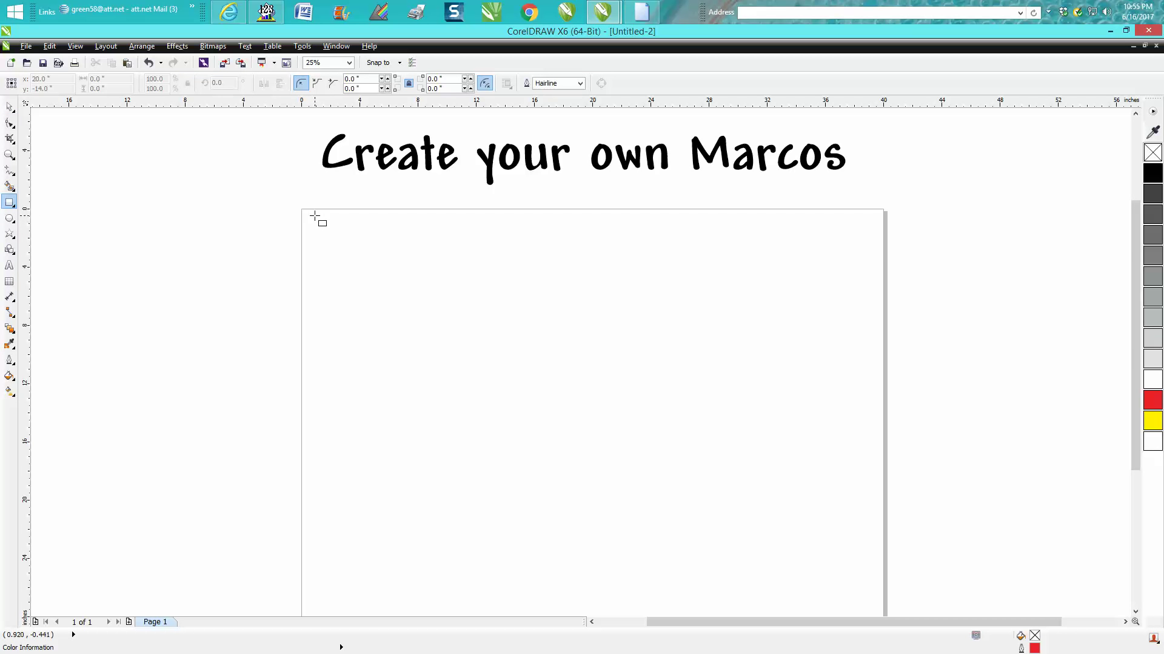
{"action": "left_click_drag", "start_coordinate": [314, 216], "coordinate": [354, 254]}
{"action": "left_click", "coordinate": [117, 80]}
{"action": "type", "text": "3"}
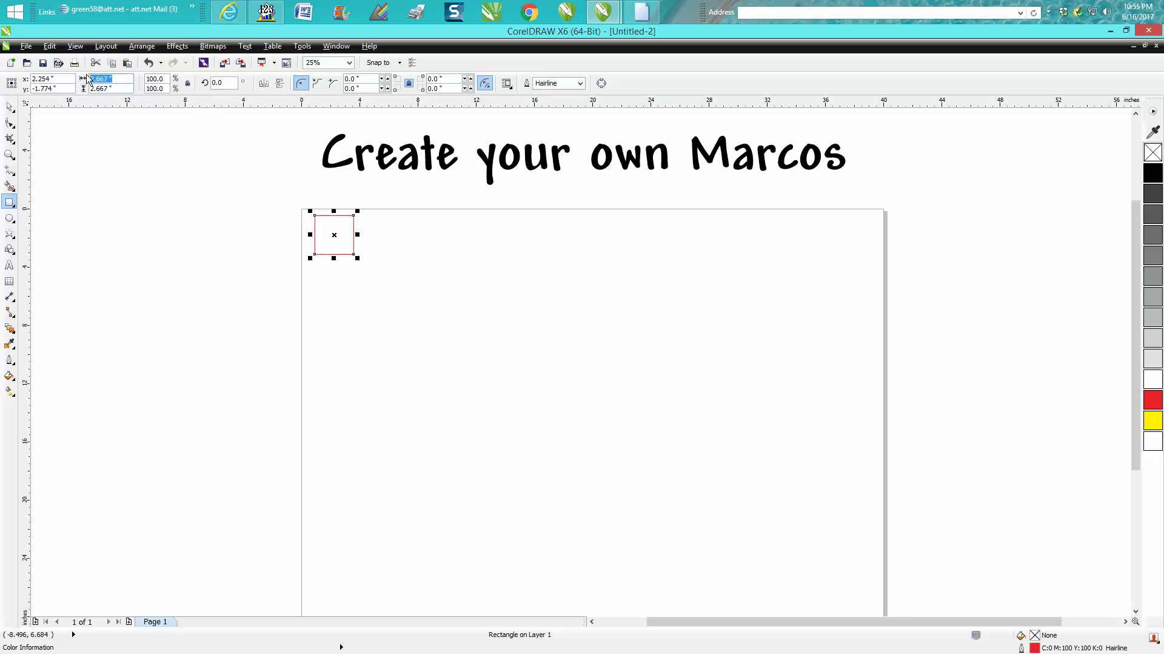
{"action": "left_click", "coordinate": [120, 87]}
{"action": "type", "text": "3"}
{"action": "key", "text": "Return"}
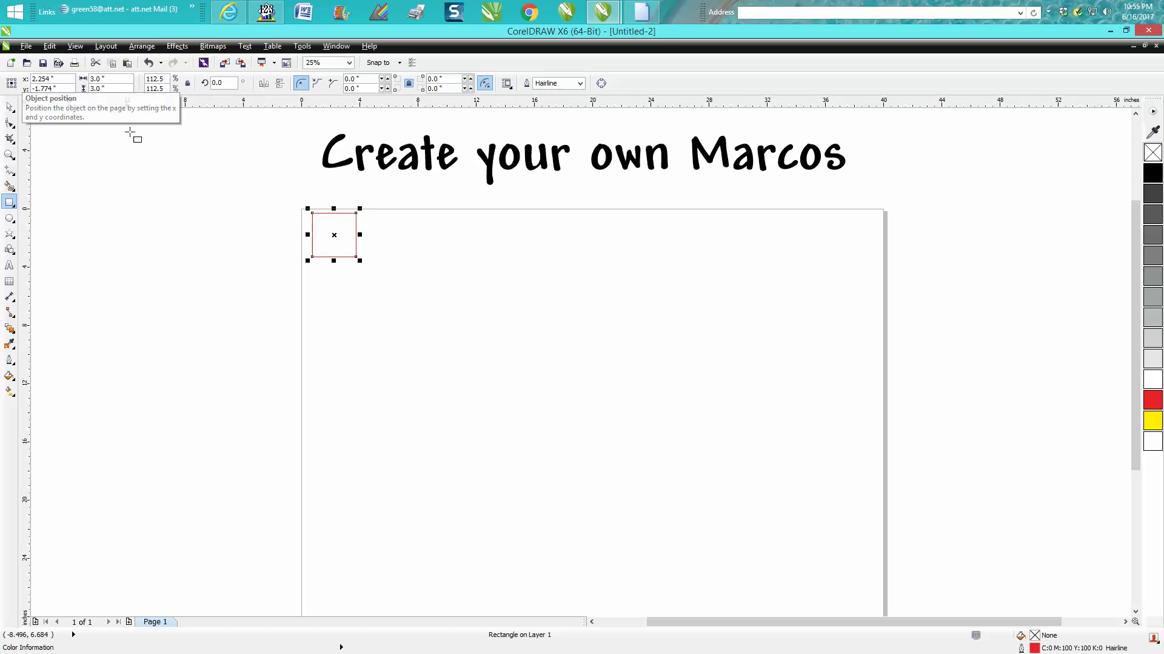
Duplicate the square into a row of 12, then duplicate the row to make six rows.
{"action": "key", "text": "space"}
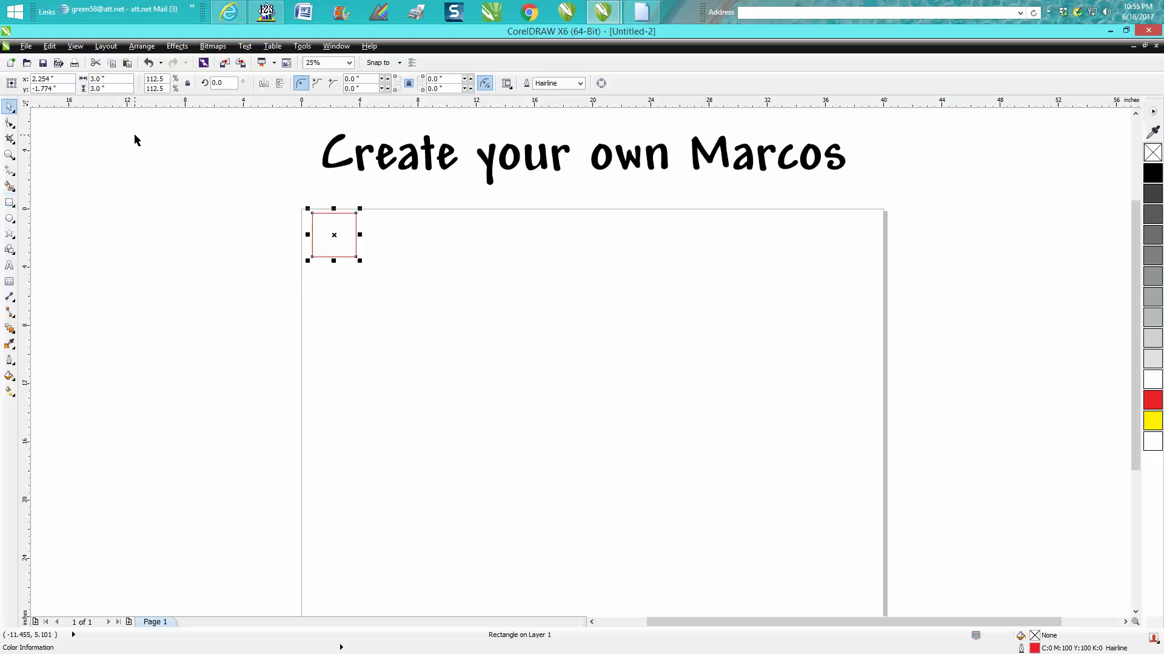
{"action": "key", "text": "ctrl+d"}
{"action": "key", "text": "ctrl+d"}
{"action": "key", "text": "ctrl+d"}
{"action": "key", "text": "ctrl+d"}
{"action": "key", "text": "ctrl+d"}
{"action": "key", "text": "ctrl+d"}
{"action": "key", "text": "ctrl+d"}
{"action": "key", "text": "ctrl+d"}
{"action": "key", "text": "ctrl+d"}
{"action": "key", "text": "ctrl+d"}
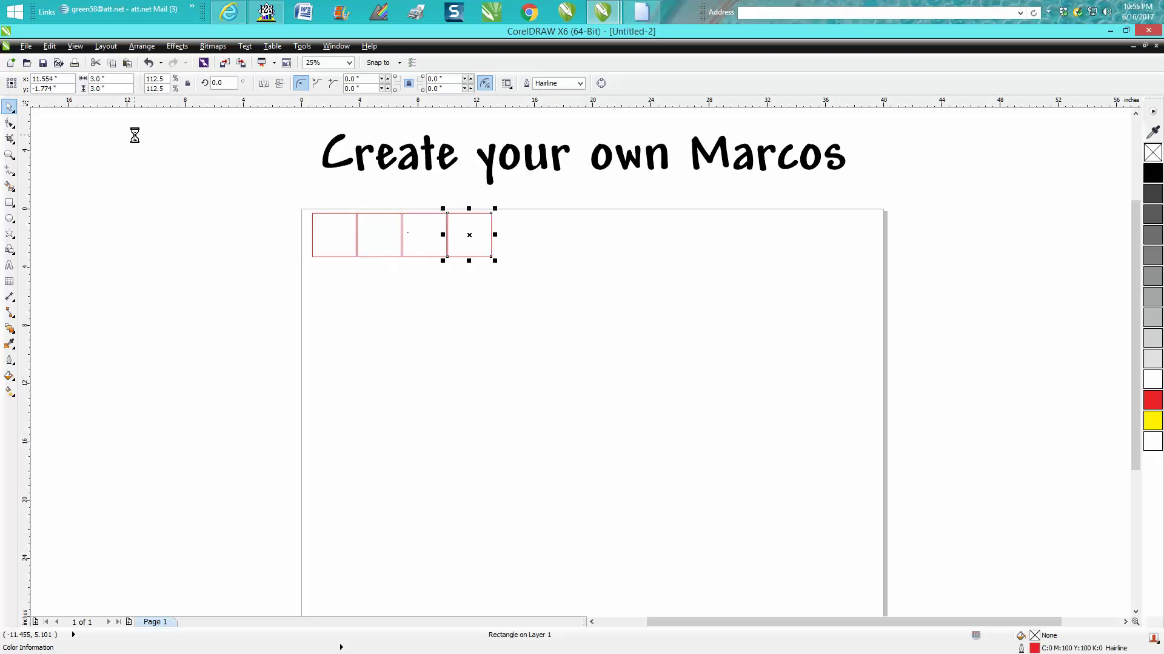
{"action": "key", "text": "ctrl+d"}
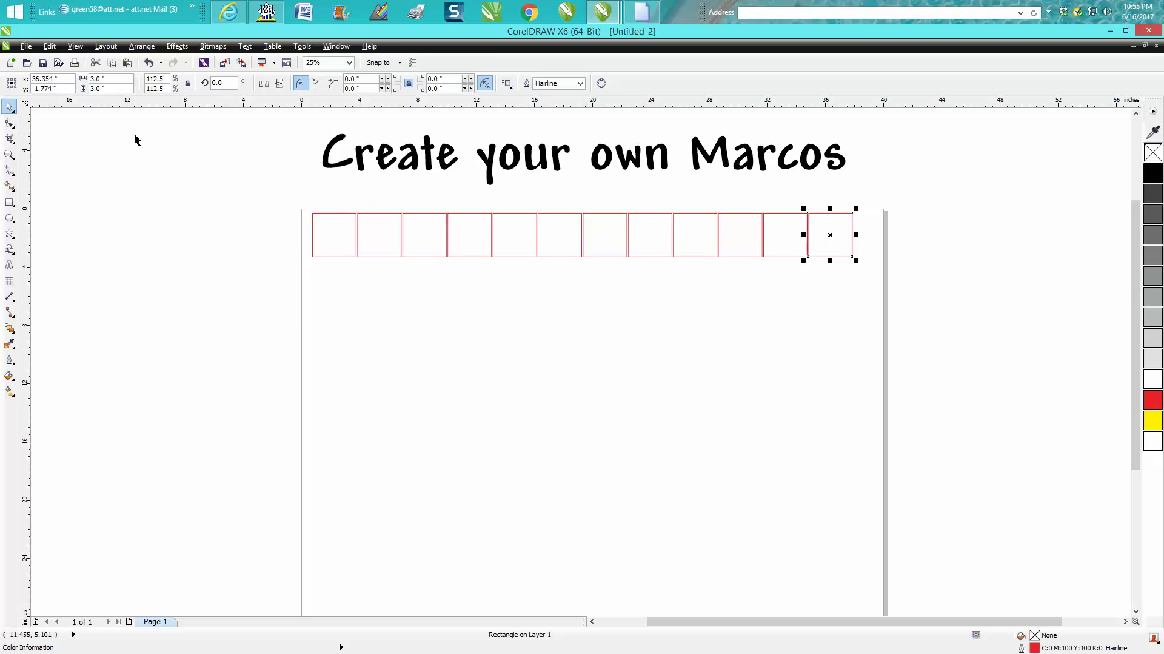
{"action": "left_click_drag", "start_coordinate": [254, 188], "coordinate": [865, 325]}
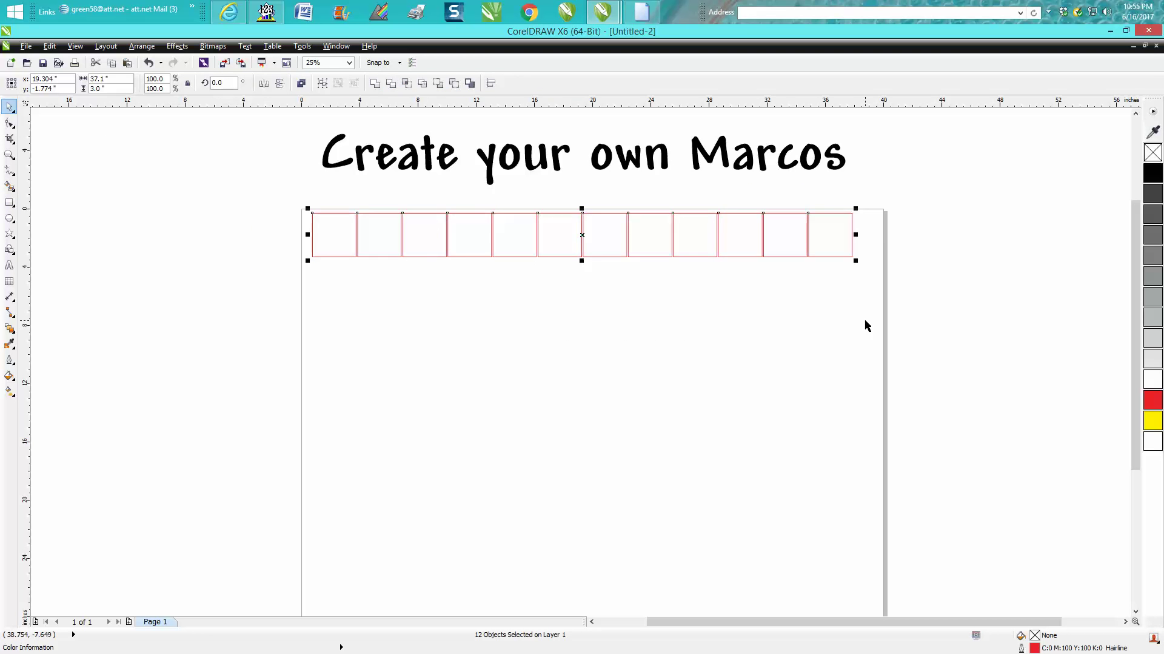
{"action": "key", "text": "ctrl+d"}
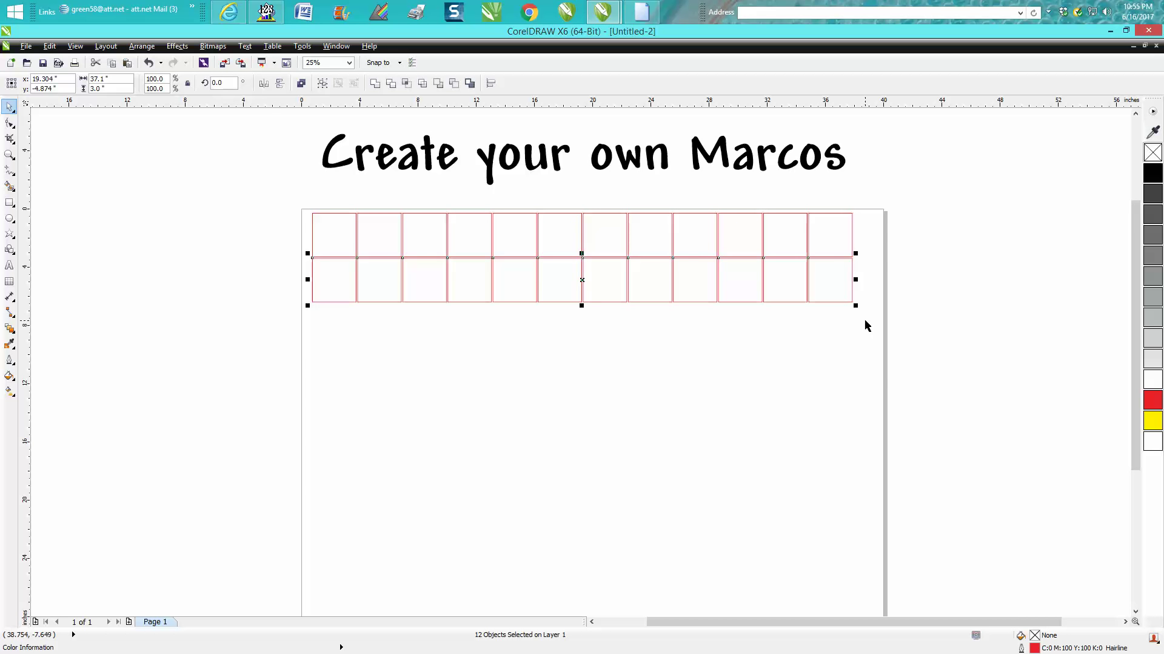
{"action": "key", "text": "ctrl+d"}
{"action": "key", "text": "ctrl+d"}
{"action": "key", "text": "ctrl+d"}
{"action": "key", "text": "ctrl+d"}
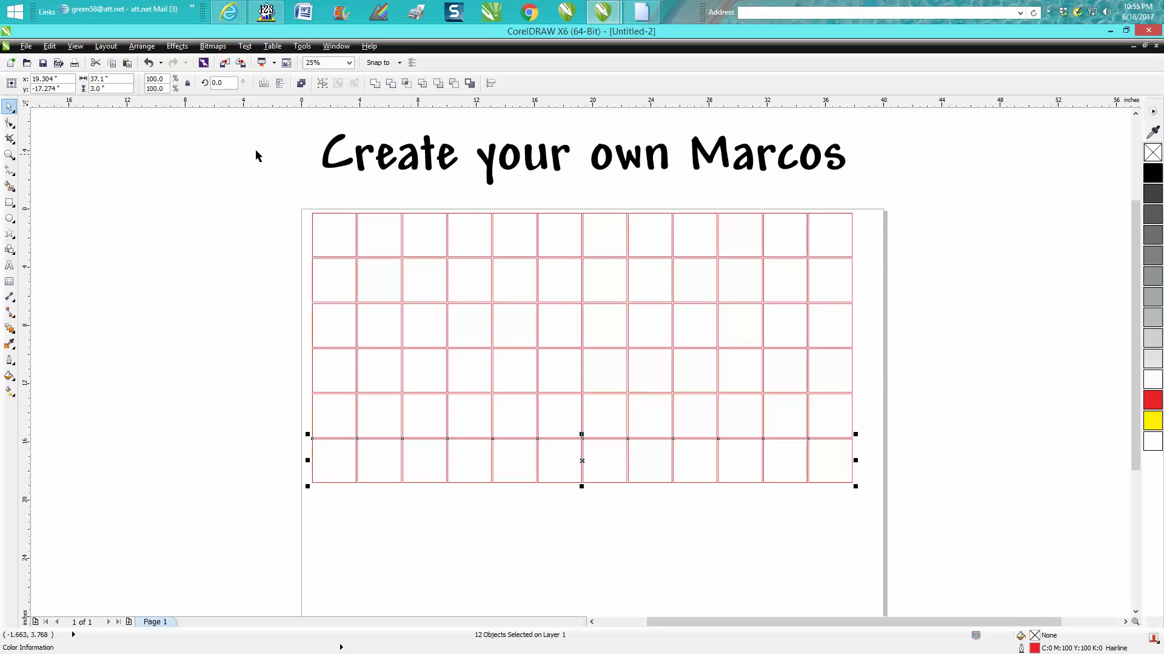
{"action": "left_click", "coordinate": [257, 153]}
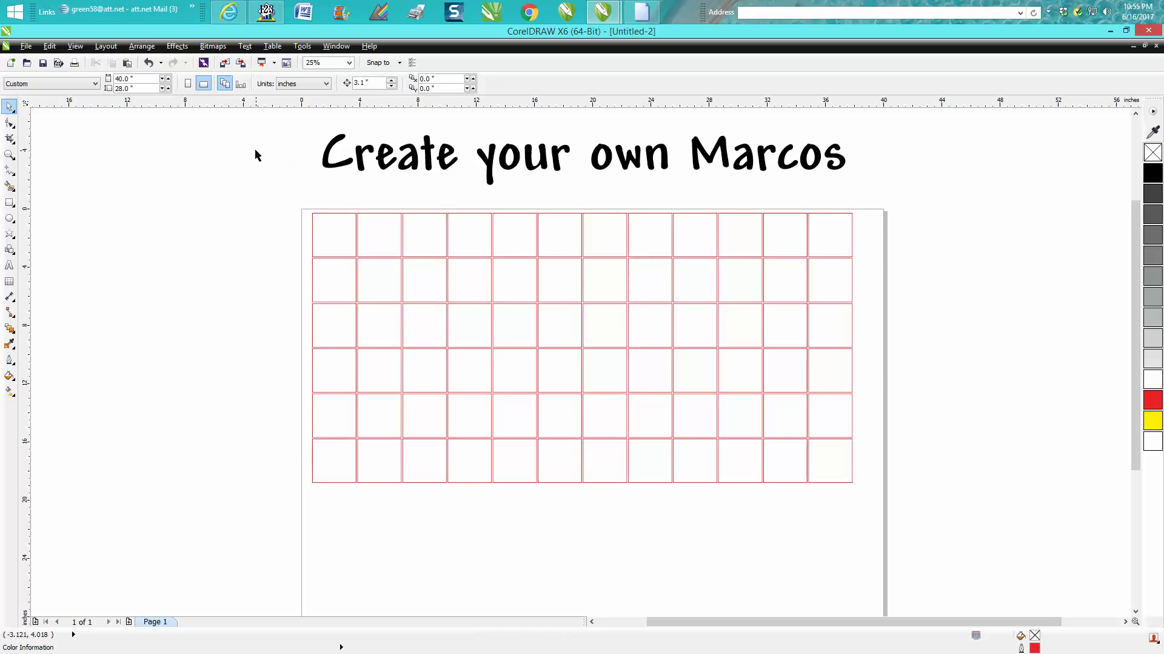
Stop recording the fun3 macro.
{"action": "left_click", "coordinate": [302, 46]}
{"action": "mouse_move", "coordinate": [336, 296]}
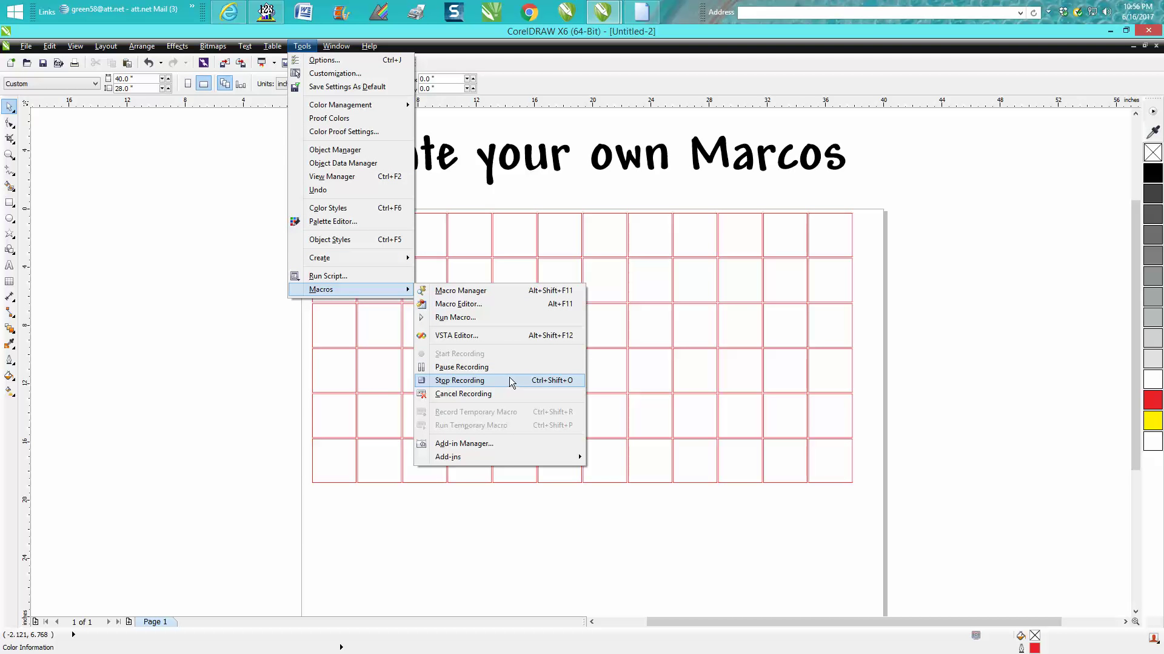
{"action": "left_click", "coordinate": [559, 382]}
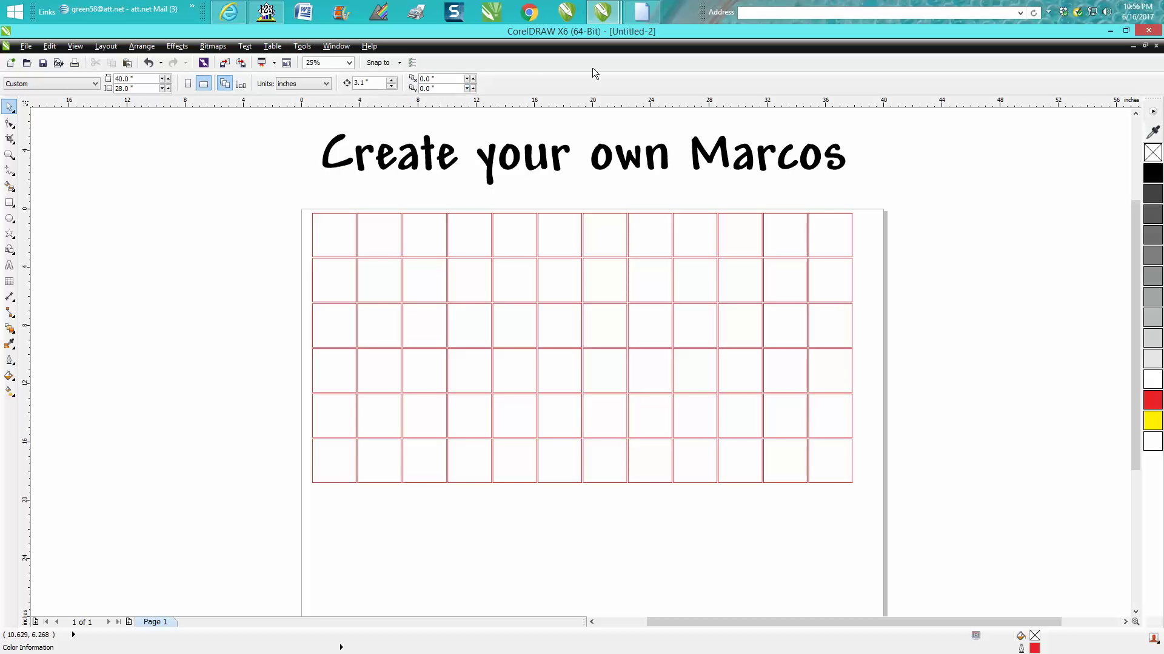
In Customization's Commands page, filter the command list to the Macros category.
{"action": "left_click", "coordinate": [302, 46]}
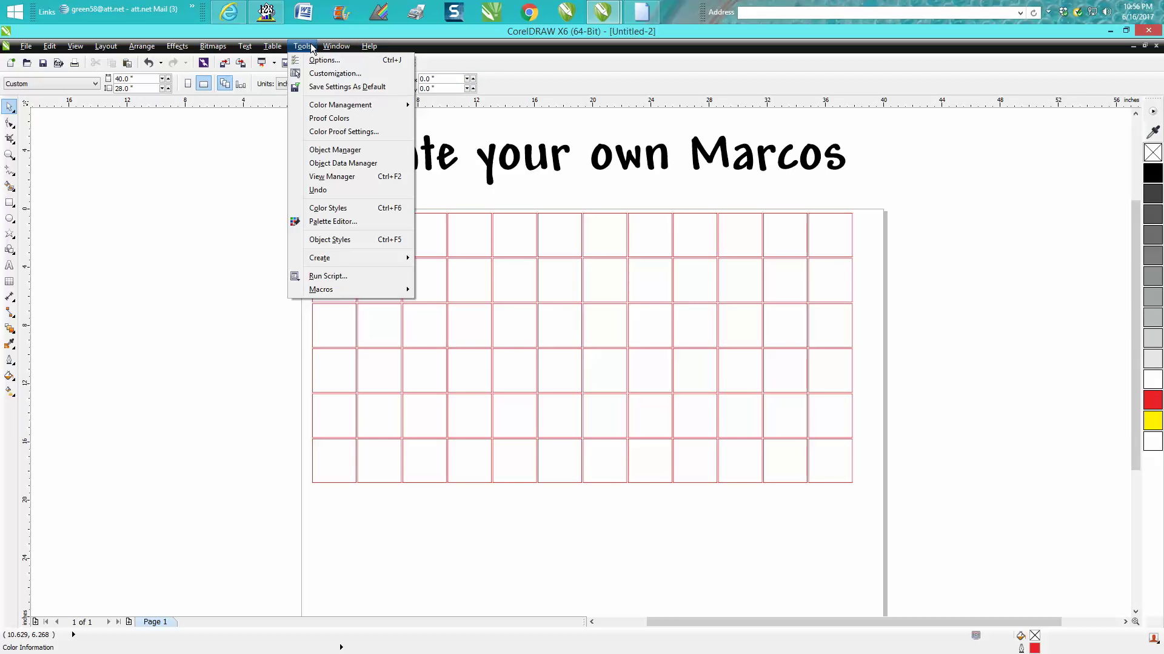
{"action": "left_click", "coordinate": [326, 73]}
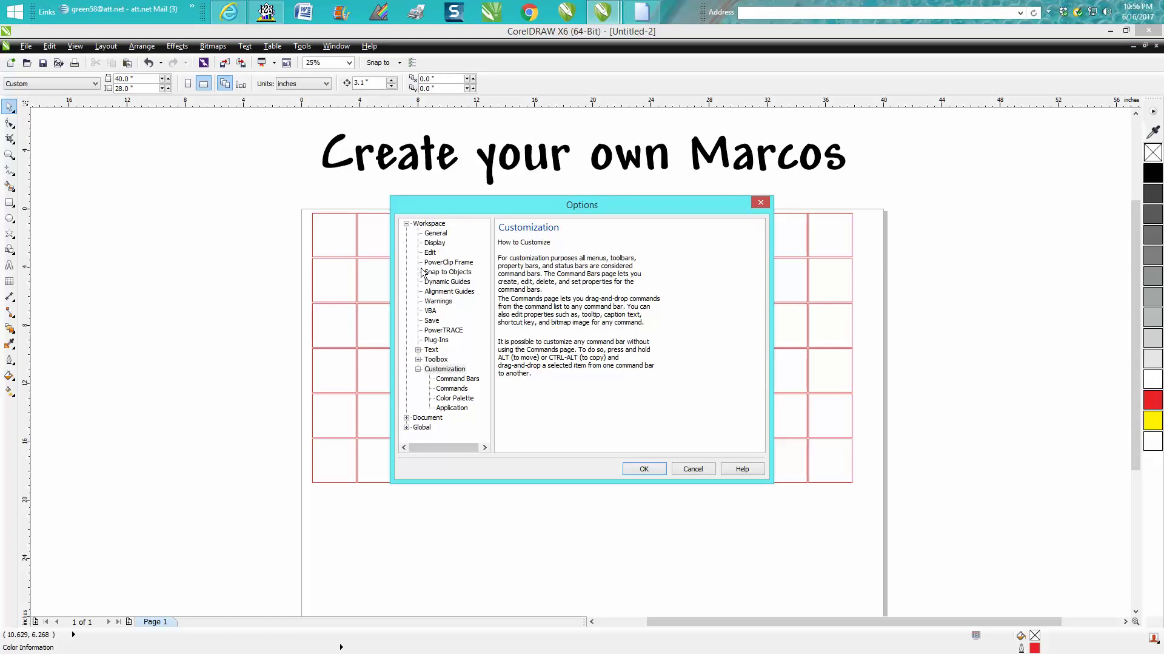
{"action": "left_click", "coordinate": [454, 388]}
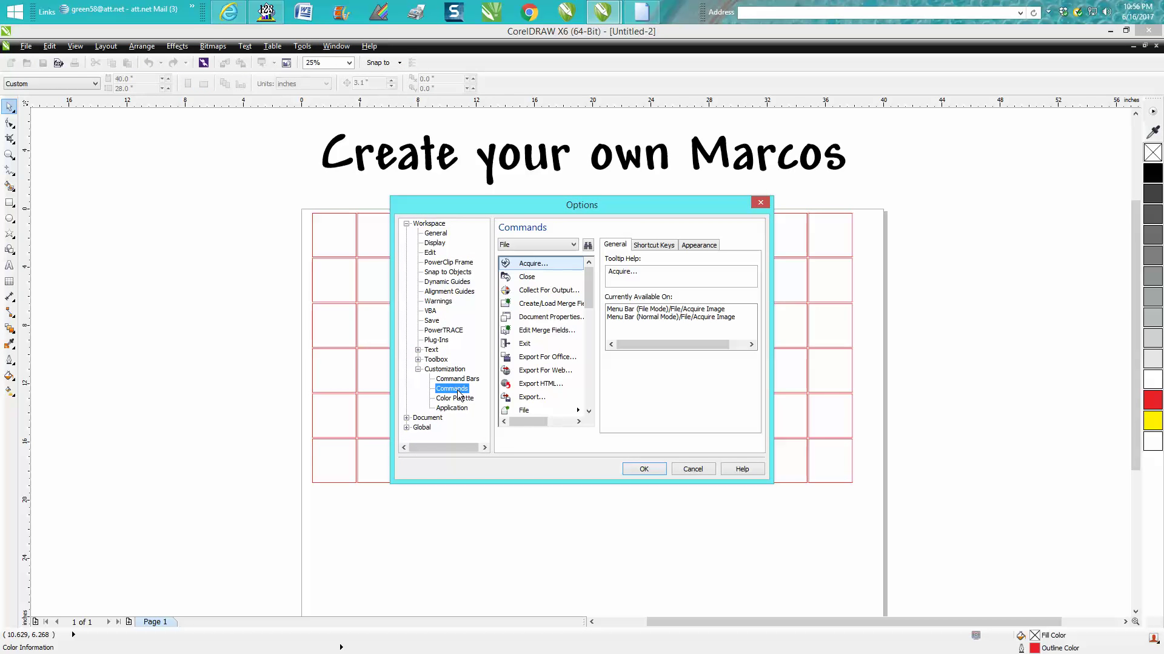
{"action": "left_click", "coordinate": [580, 245]}
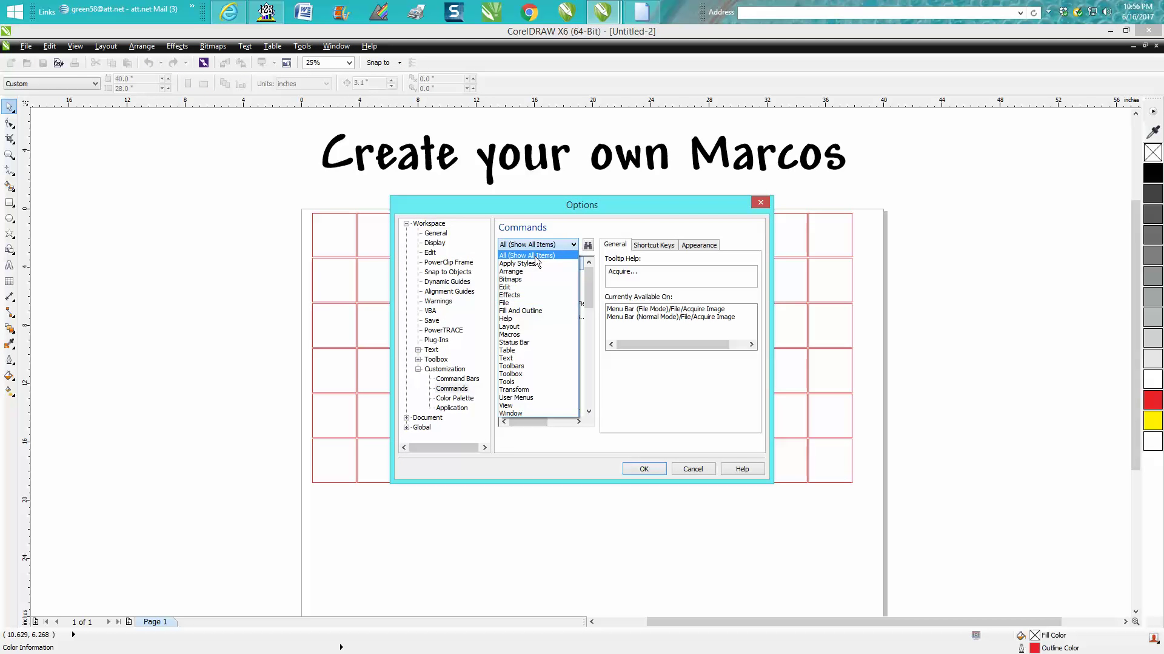
{"action": "left_click", "coordinate": [593, 279]}
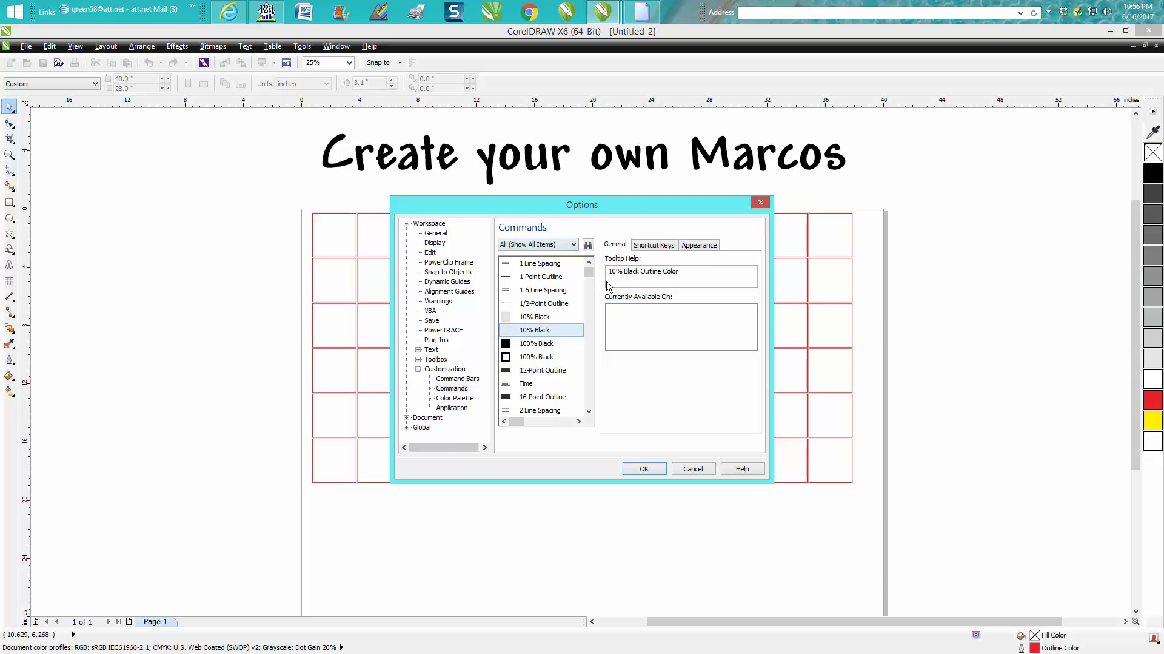
{"action": "left_click", "coordinate": [573, 244]}
{"action": "left_click", "coordinate": [505, 334]}
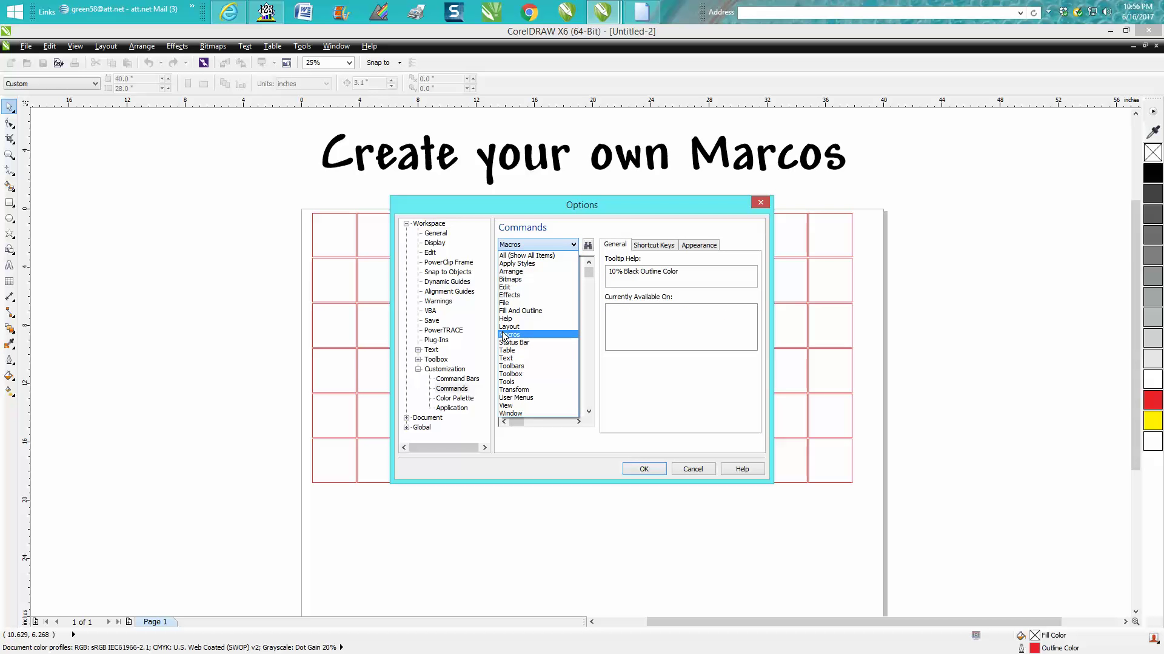
{"action": "left_click", "coordinate": [511, 334]}
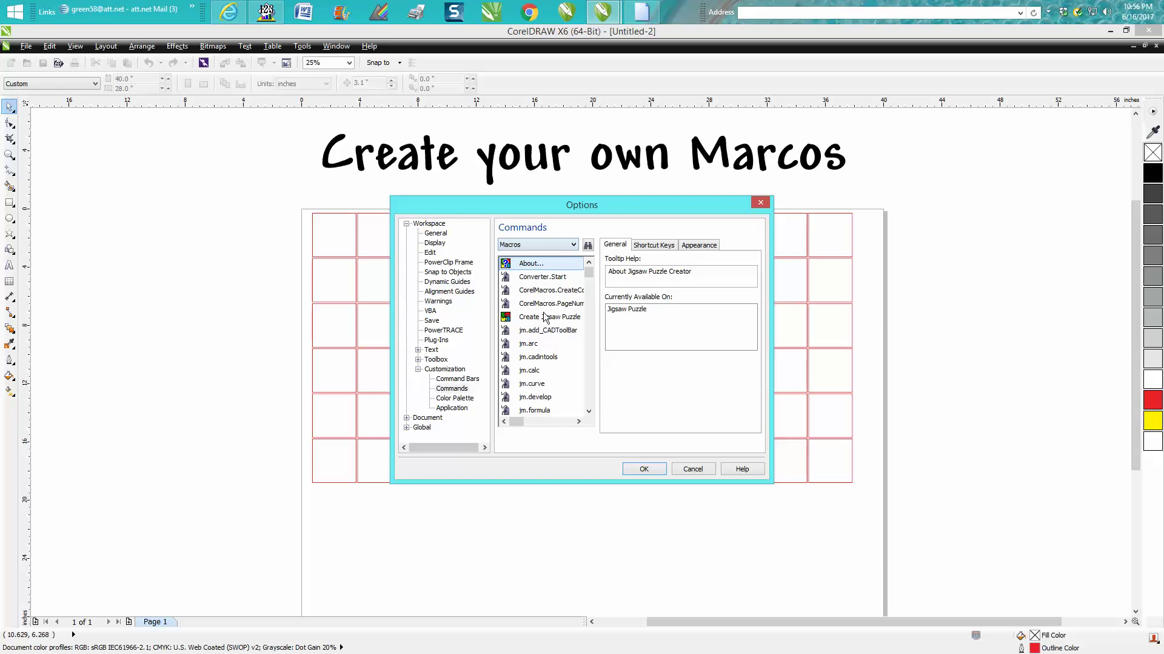
{"action": "left_click_drag", "start_coordinate": [590, 274], "coordinate": [589, 395]}
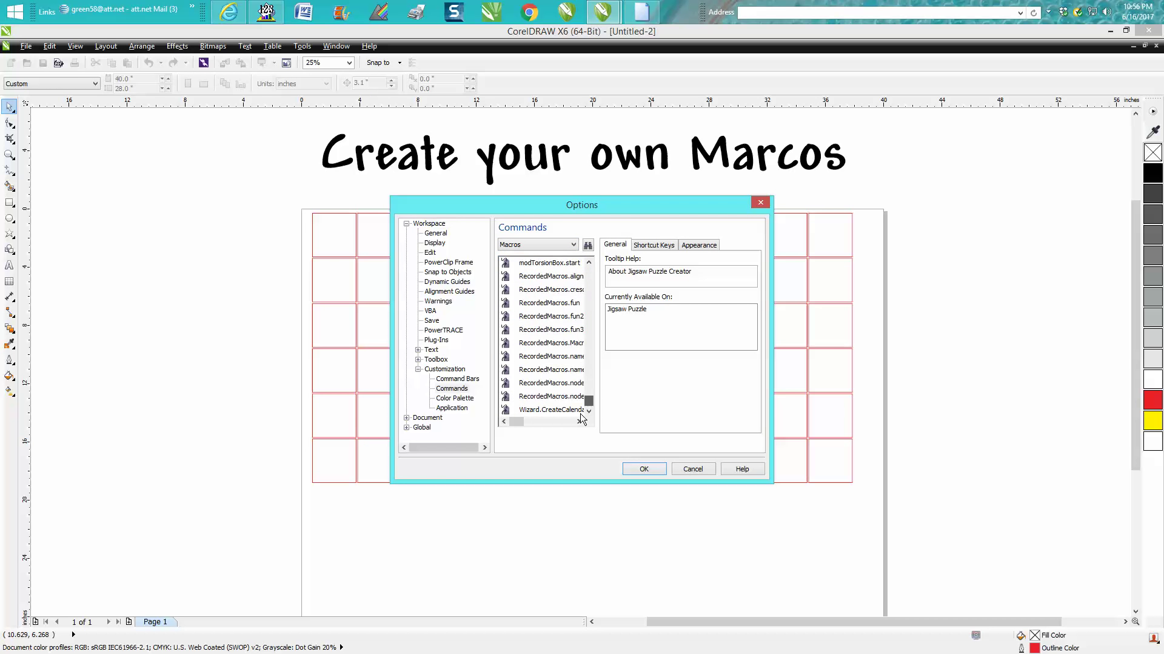
{"action": "left_click_drag", "start_coordinate": [520, 420], "coordinate": [533, 417]}
Assign the Alt+L shortcut to RecordedMacros.fun3, confirm, and select the whole square grid.
{"action": "left_click", "coordinate": [538, 329]}
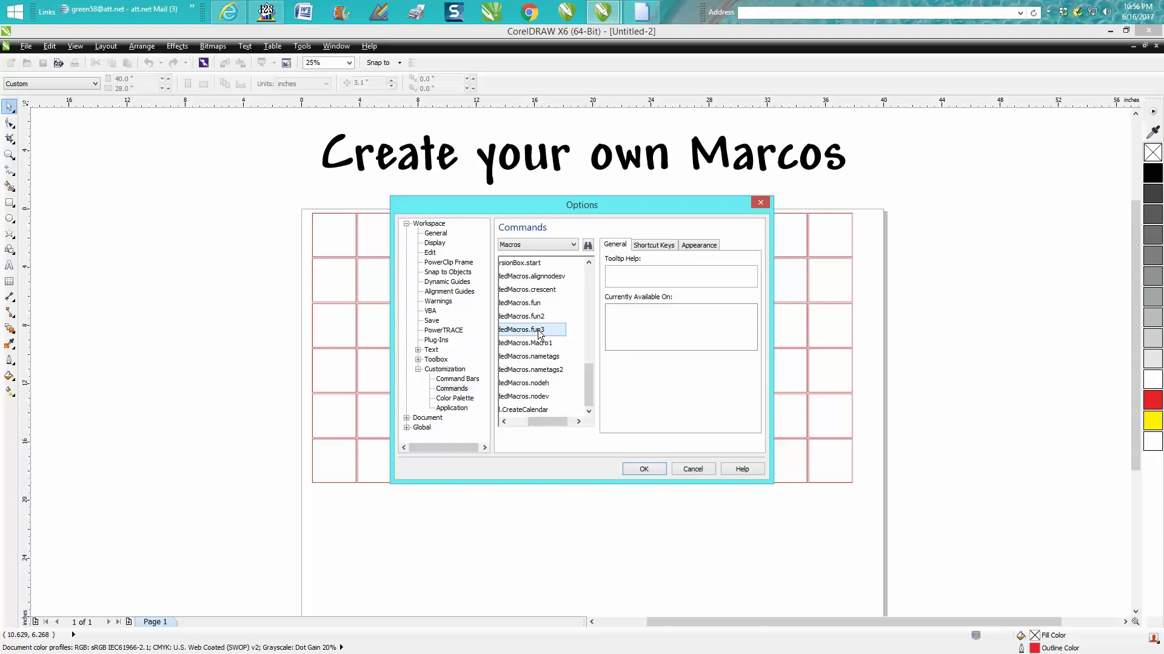
{"action": "left_click", "coordinate": [656, 245]}
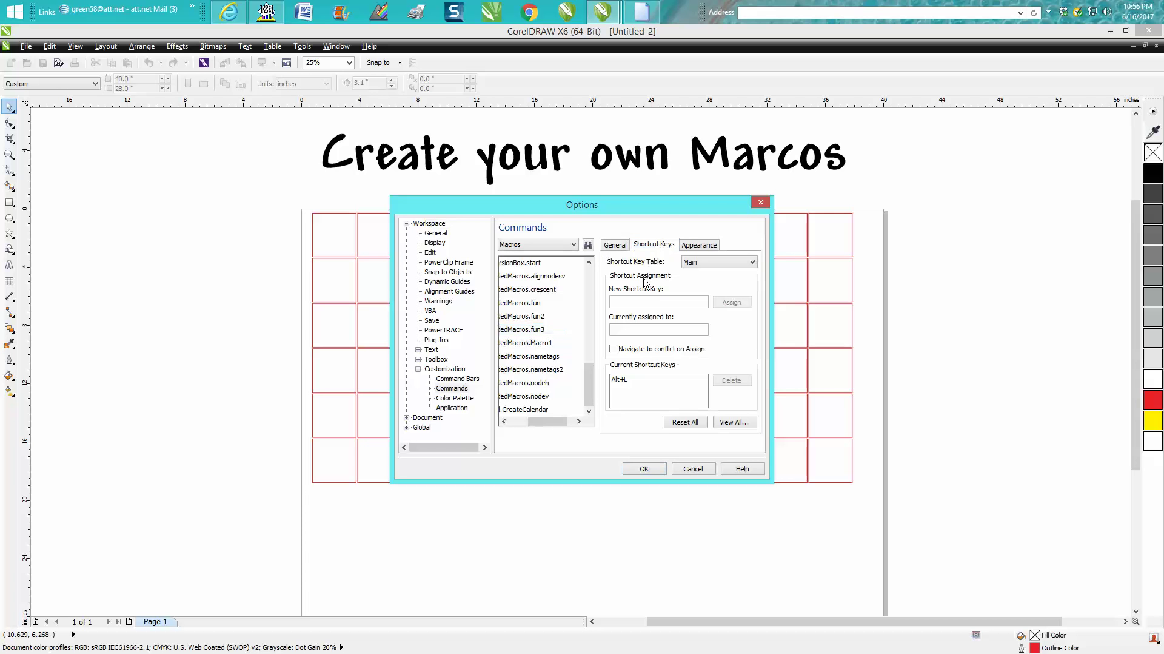
{"action": "left_click", "coordinate": [624, 301]}
{"action": "key", "text": "alt+l"}
{"action": "left_click", "coordinate": [731, 302]}
{"action": "left_click", "coordinate": [660, 470]}
{"action": "left_click_drag", "start_coordinate": [301, 208], "coordinate": [880, 507]}
Delete the selected grid and run the macro to redraw the 12-by-6 red squares.
{"action": "key", "text": "Delete"}
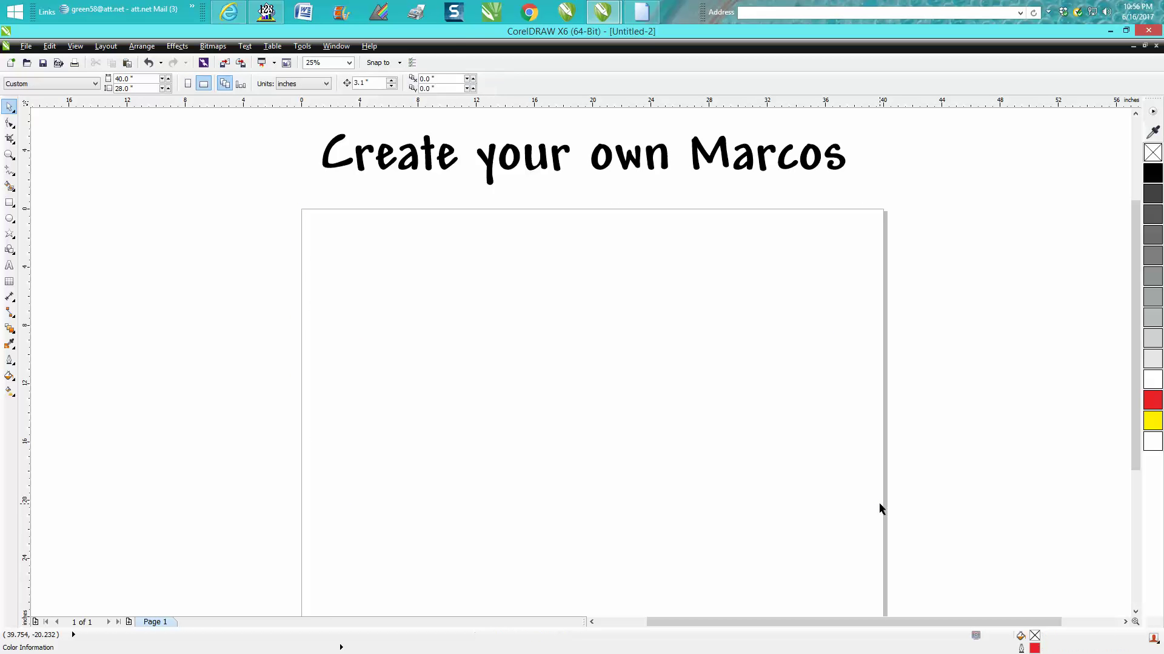
{"action": "key", "text": "ctrl+m"}
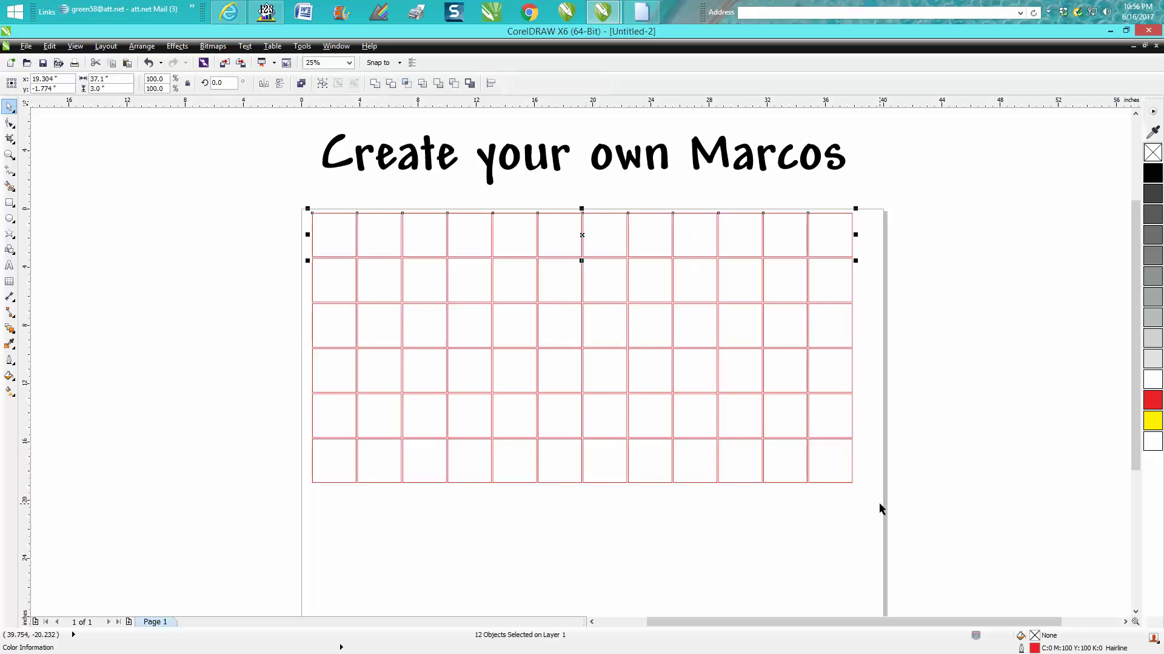